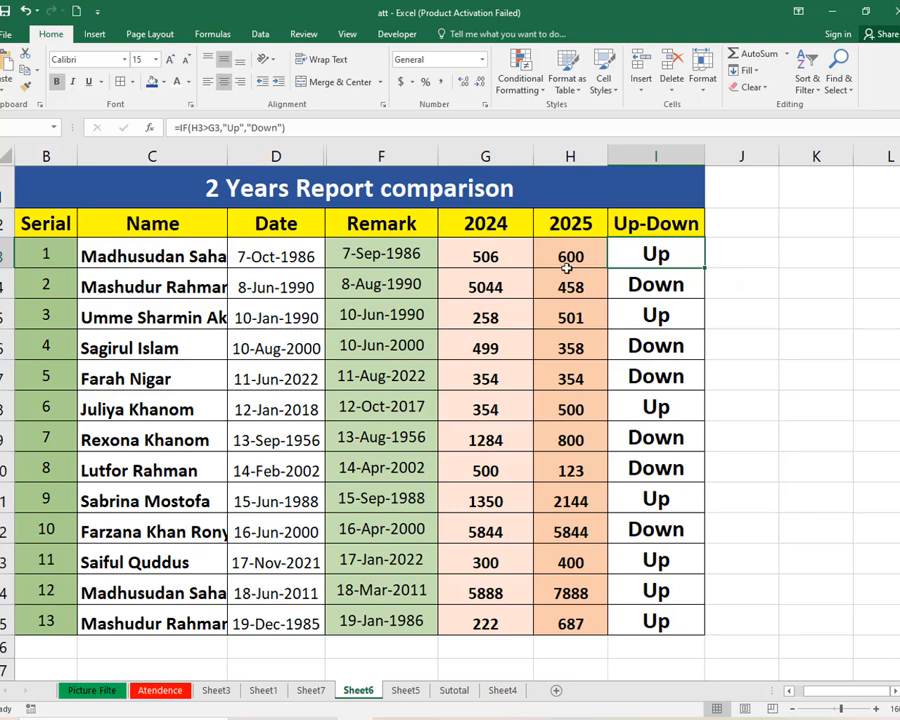
- Examine the first person's 2024 and 2025 figures and the Up-Down formulas in I3 and I4
left_click(510, 258)
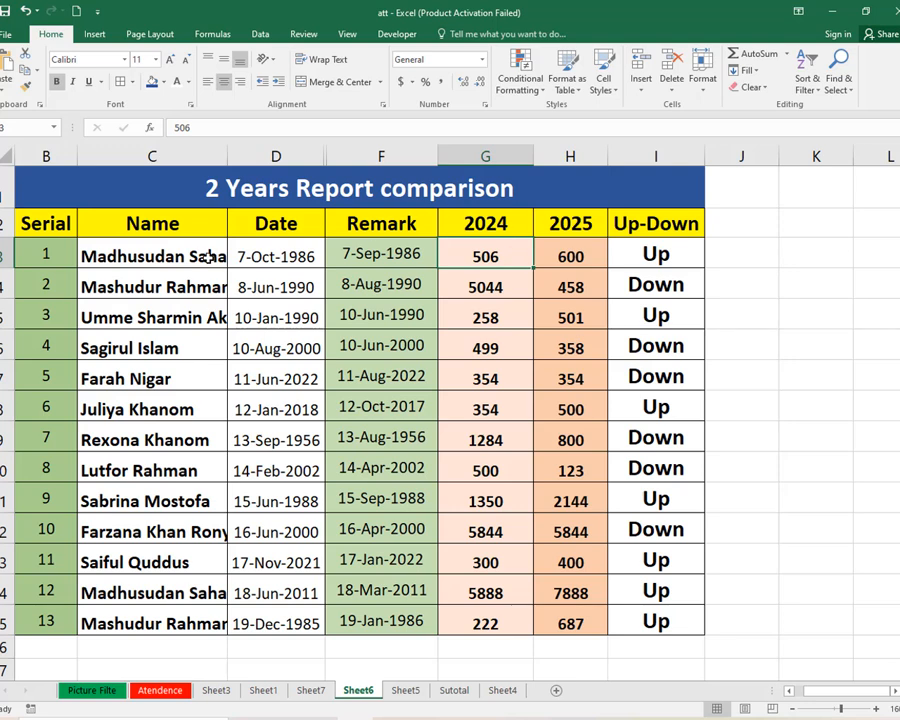
left_click(494, 256)
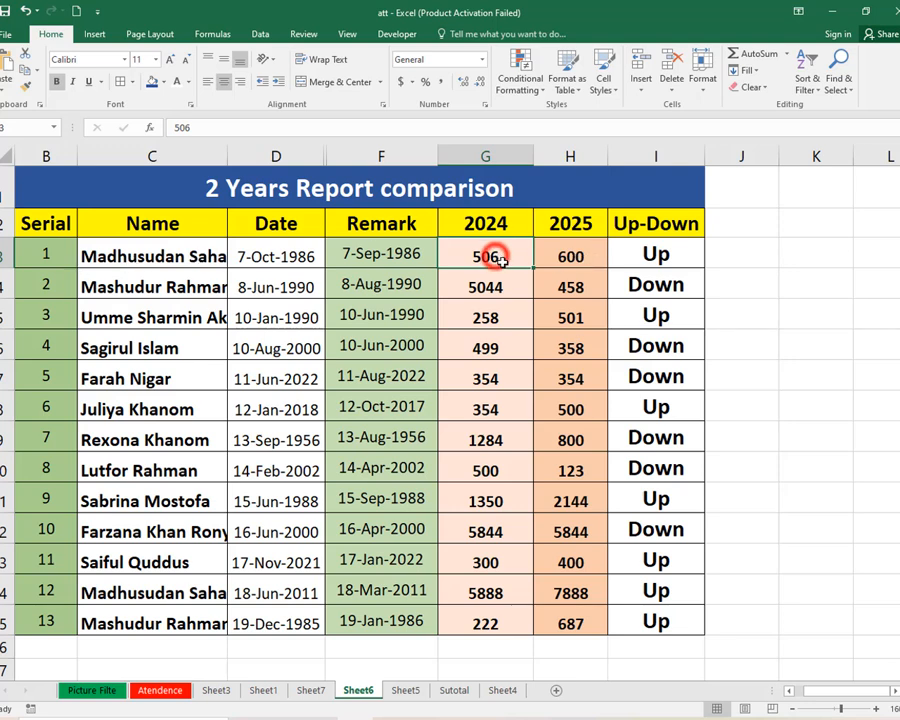
left_click(150, 256)
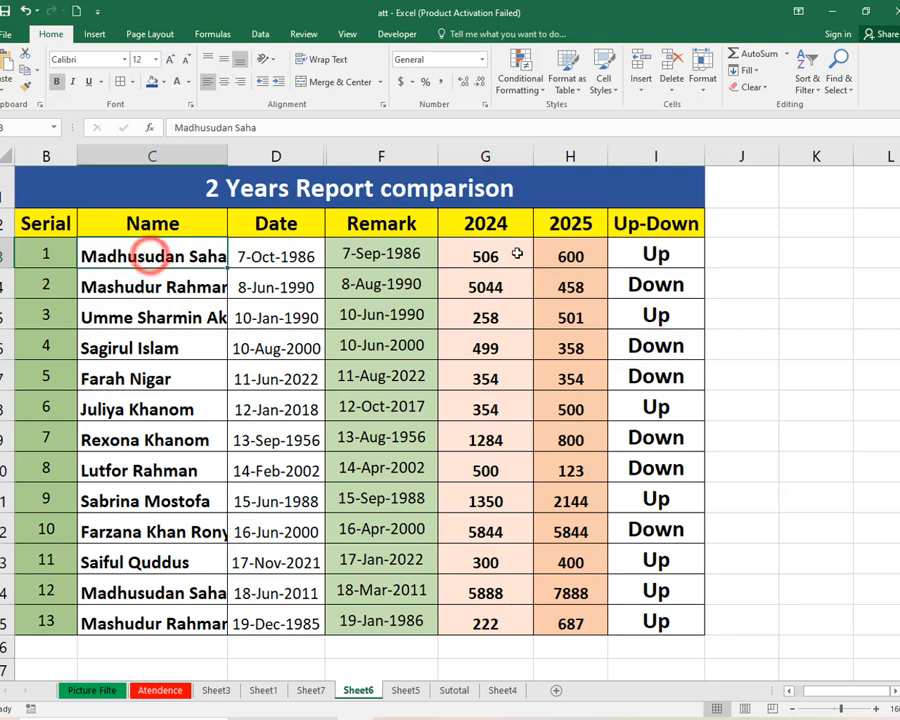
left_click(502, 256)
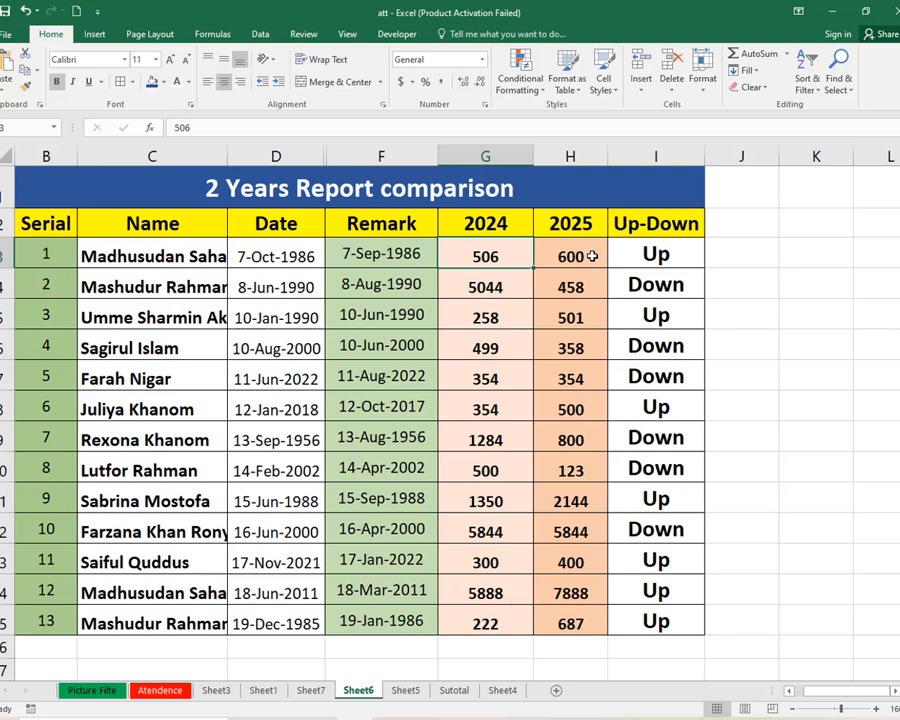
left_click(661, 257)
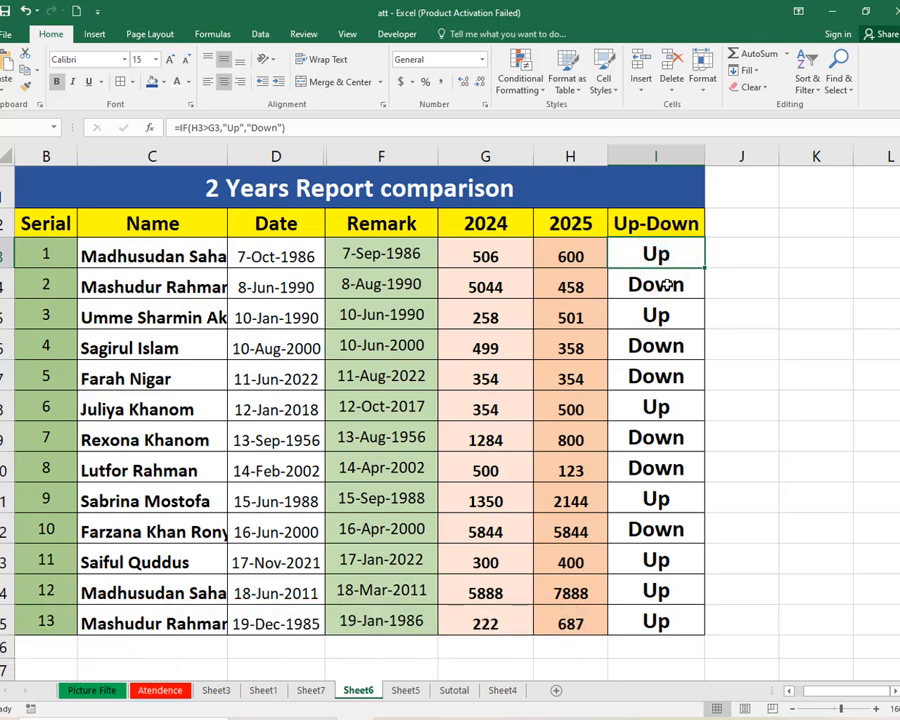
left_click(666, 285)
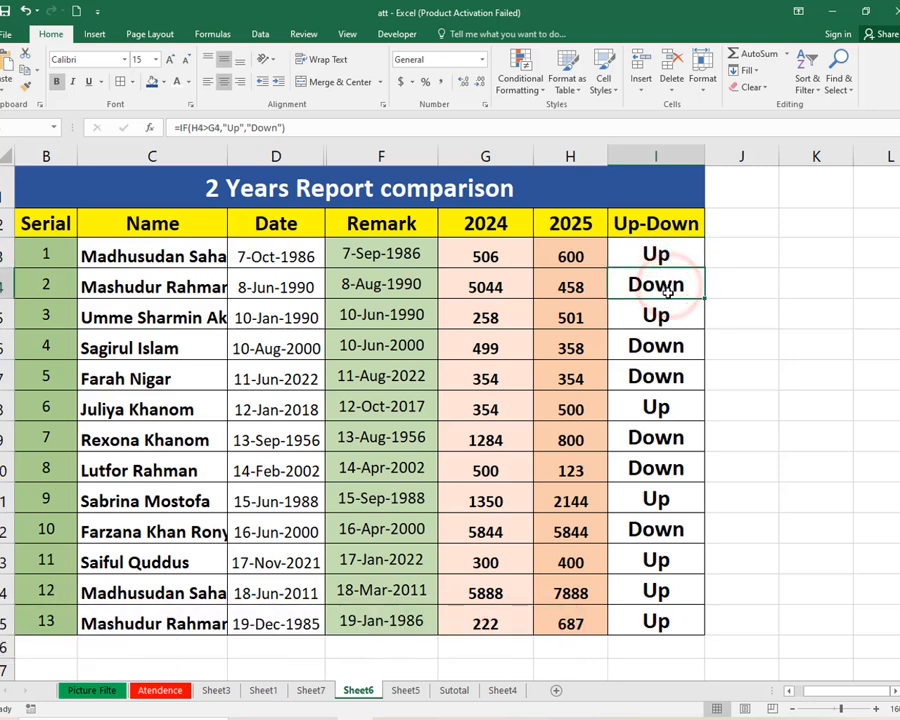
left_click(675, 256)
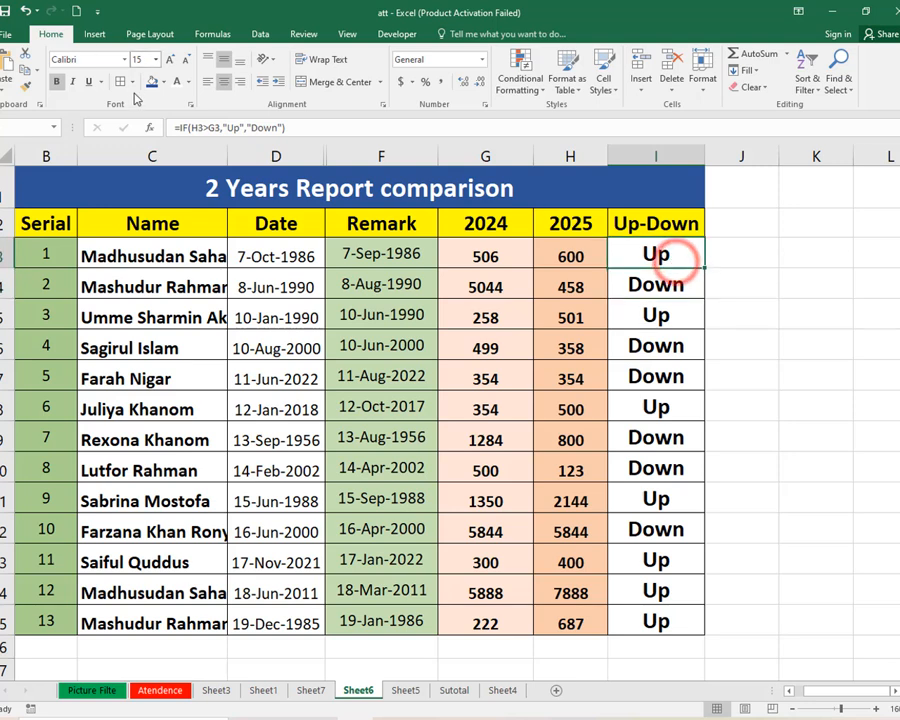
- Fill the Down cell I4 with red and the Up cell I3 with green
left_click(190, 84)
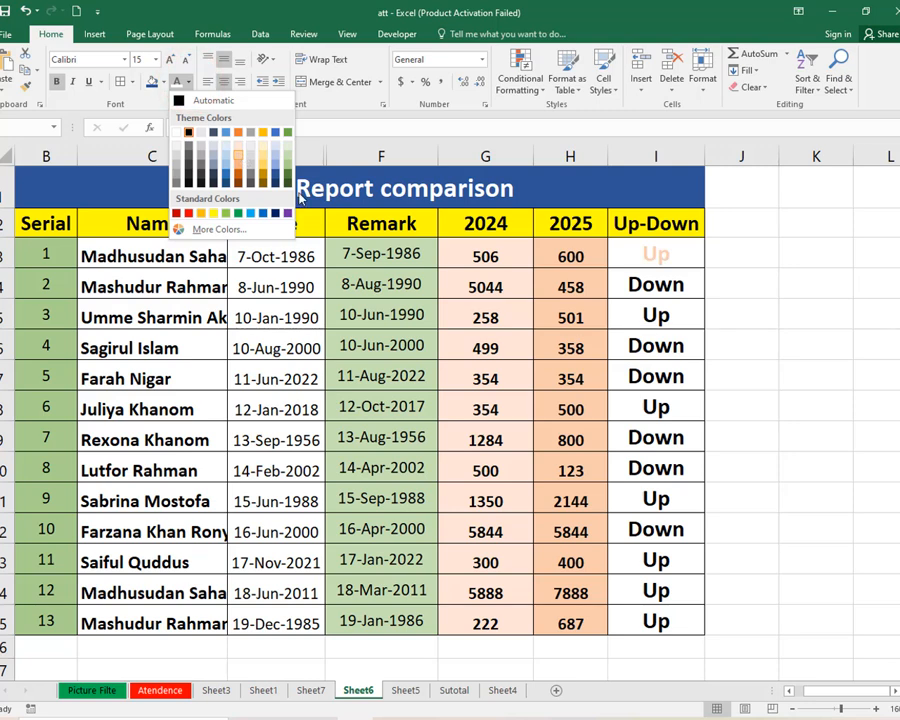
left_click(814, 295)
left_click(689, 293)
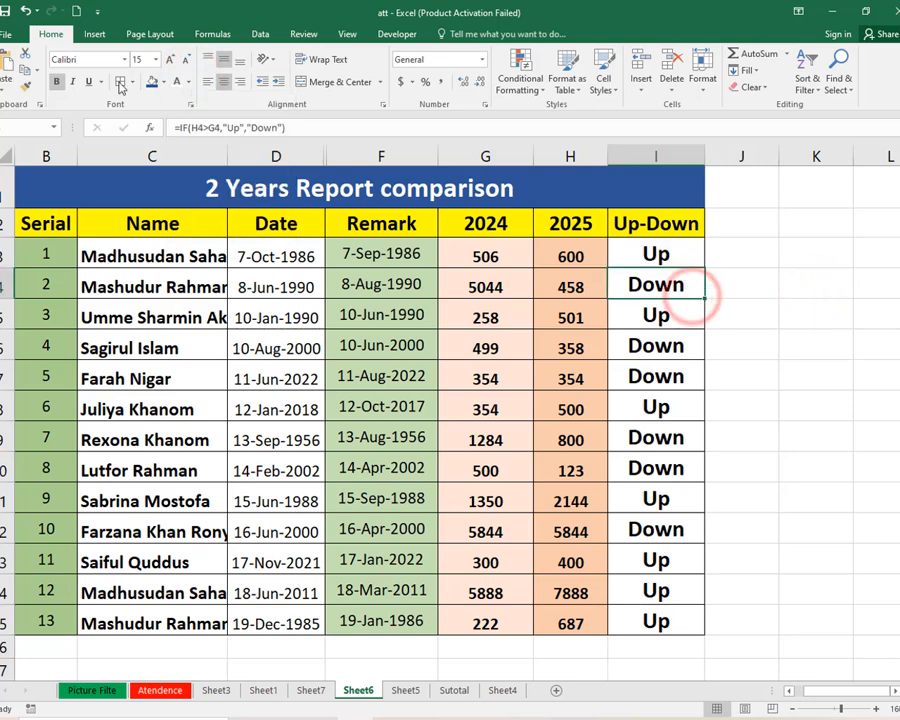
left_click(164, 84)
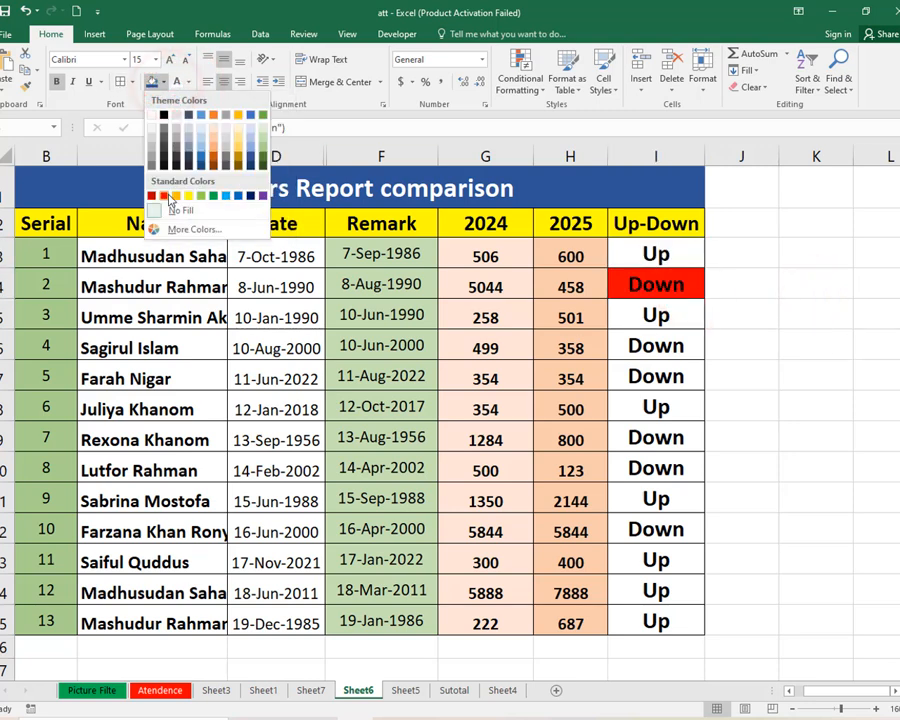
left_click(168, 197)
left_click(660, 254)
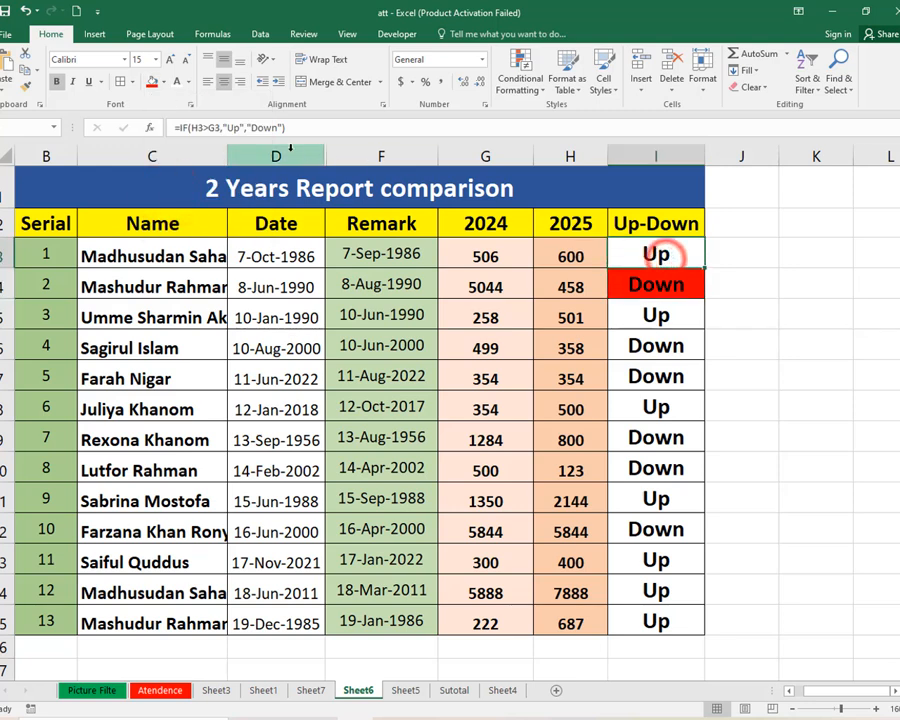
left_click(161, 83)
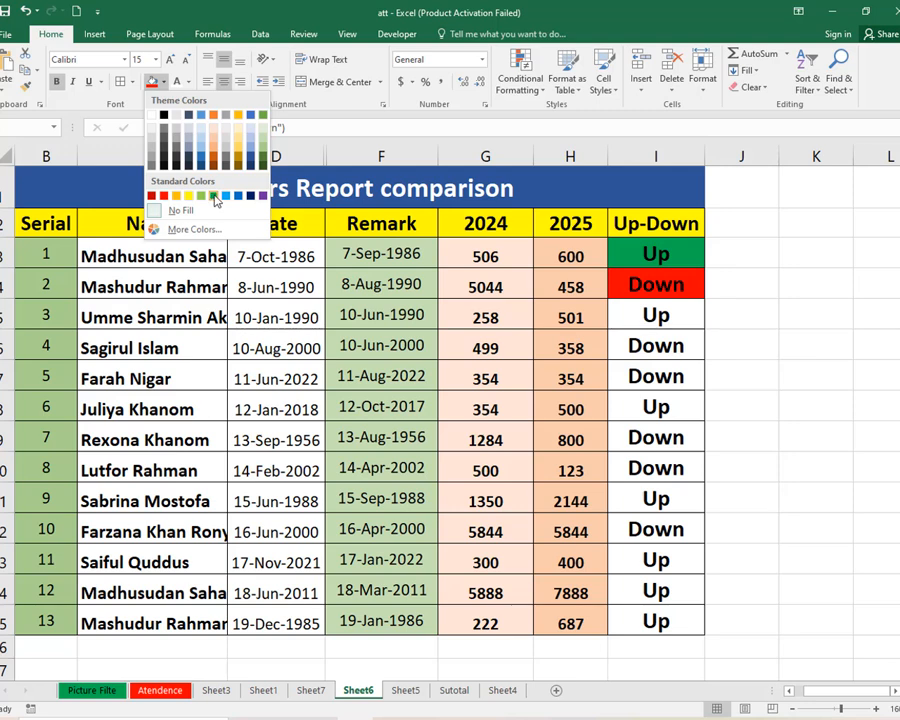
left_click(216, 197)
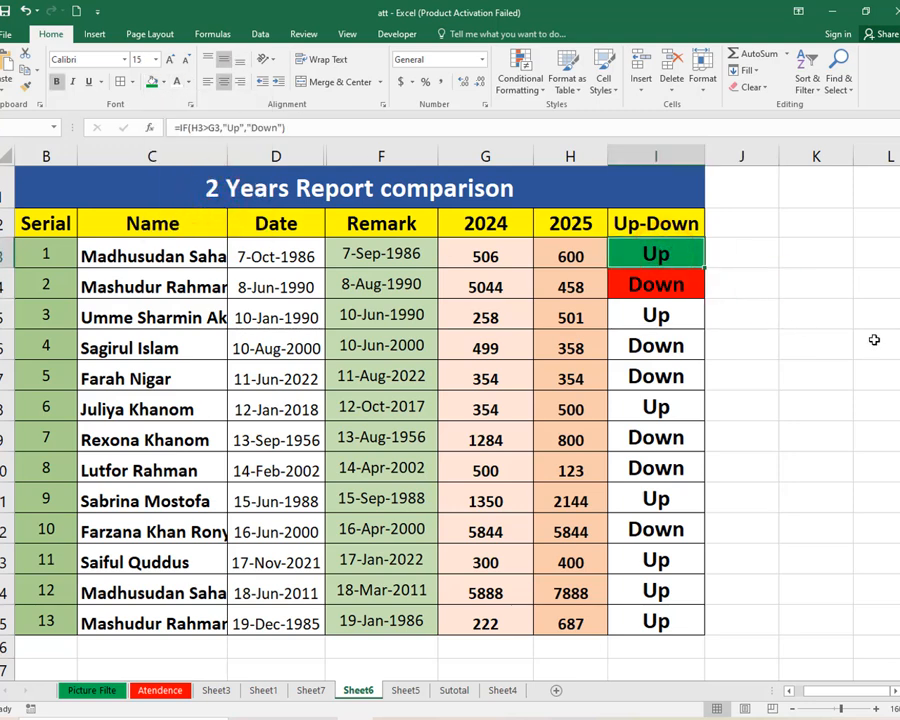
- Undo the green and red fills on cells I3 and I4
key("ctrl+z")
key("ctrl+z")
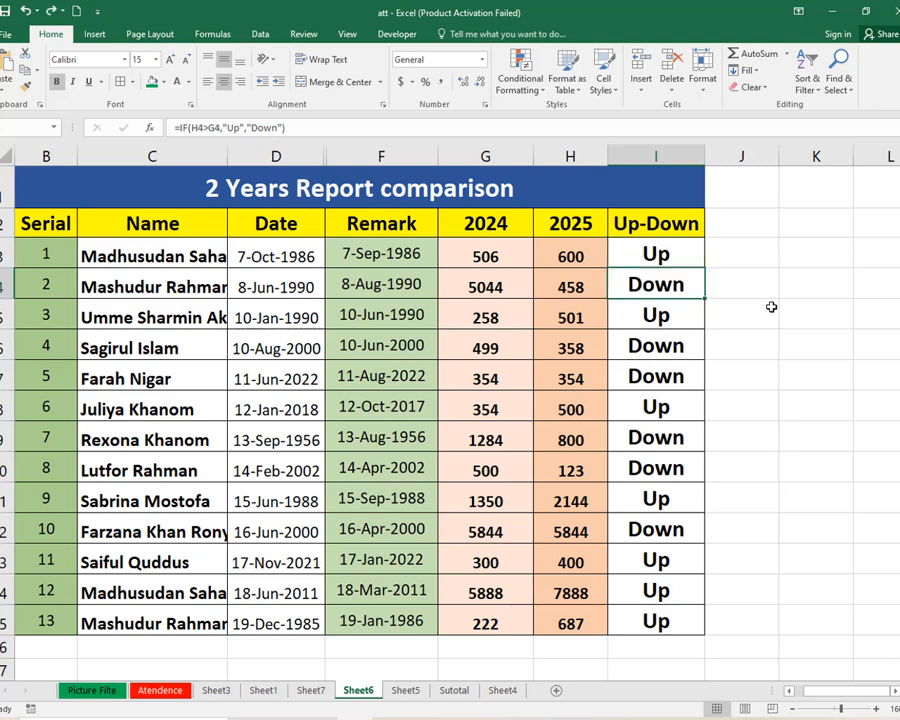
left_click(771, 307)
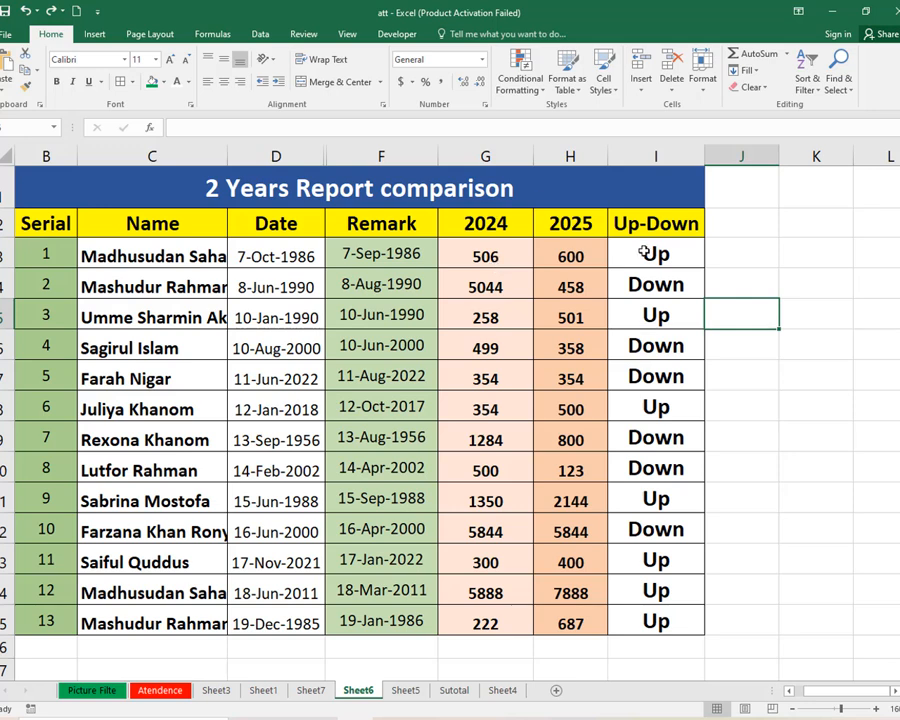
- Clear all the formulas from the Up-Down column, cells I3 to I15
left_click_drag(645, 252, 677, 627)
key("Delete")
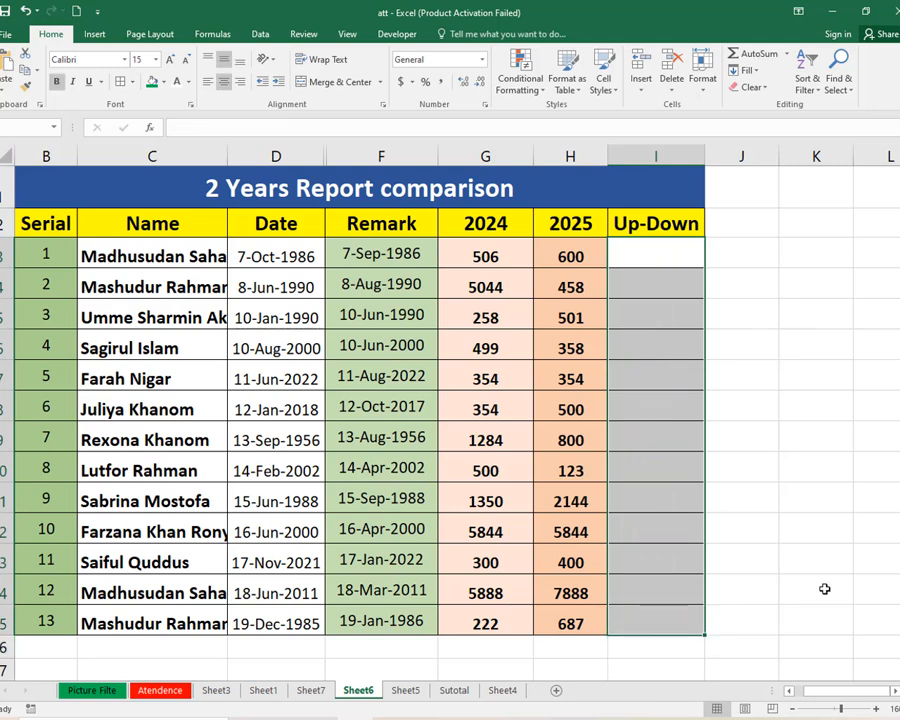
- Begin an IF formula in I3 with the logical test H3>G3, comparing the 2025 figure with 2024
left_click(675, 263)
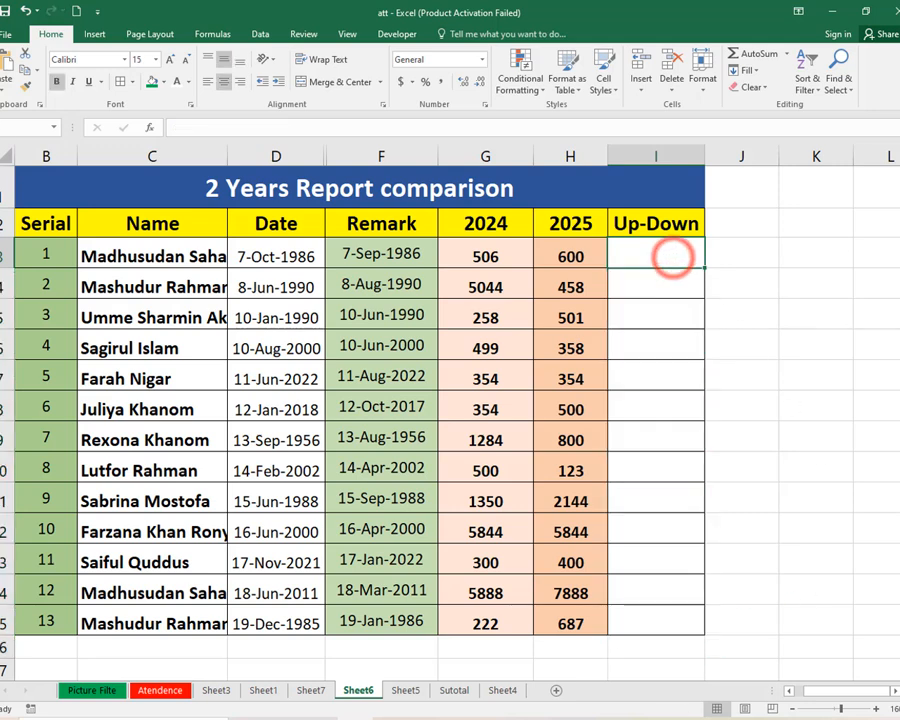
type("=")
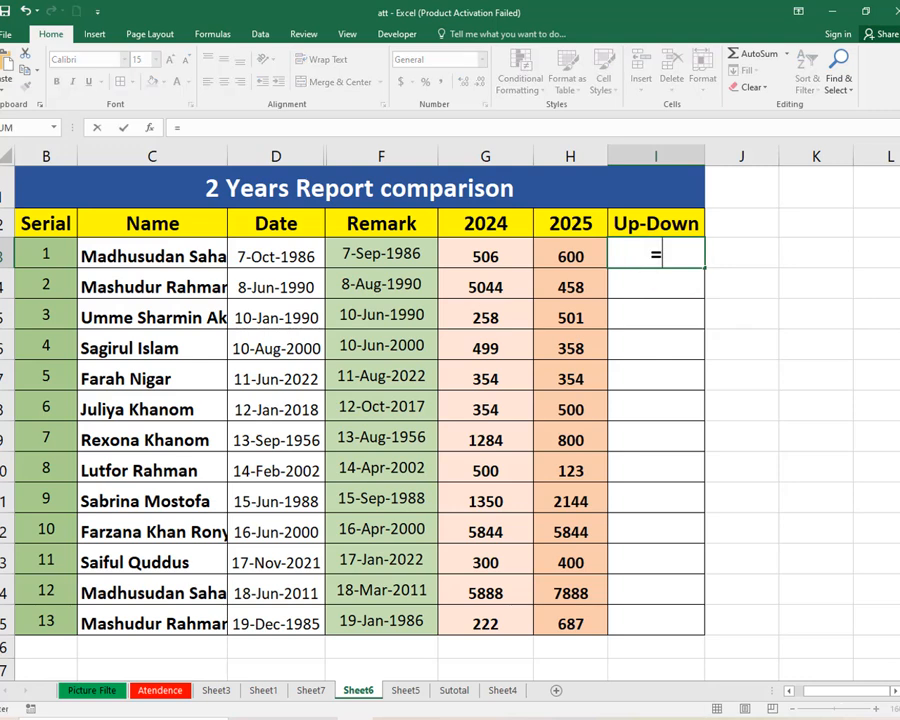
type("if")
key("Tab")
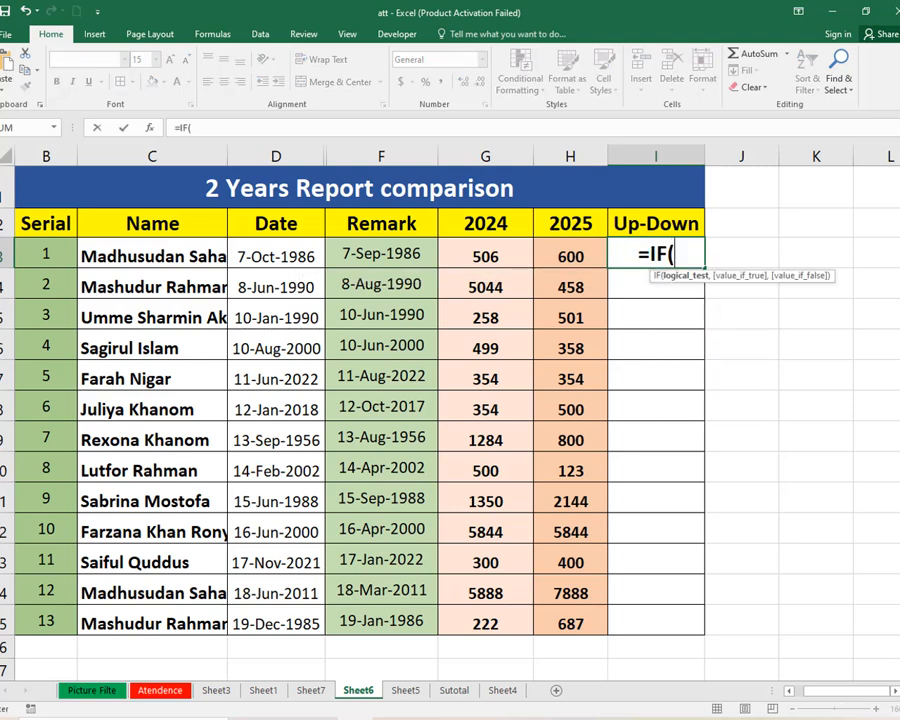
left_click(570, 256)
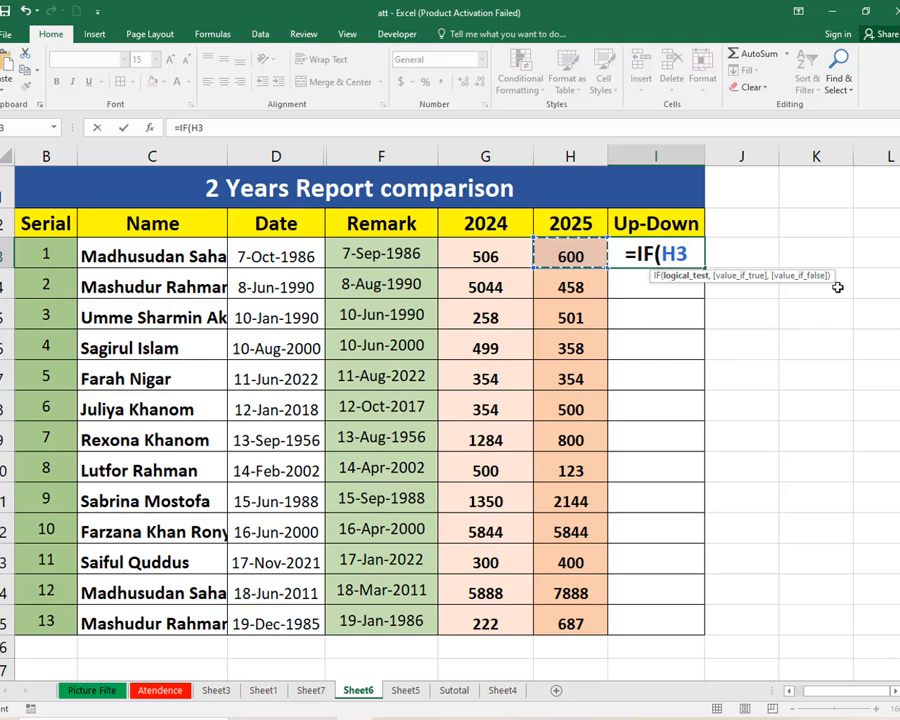
type(">")
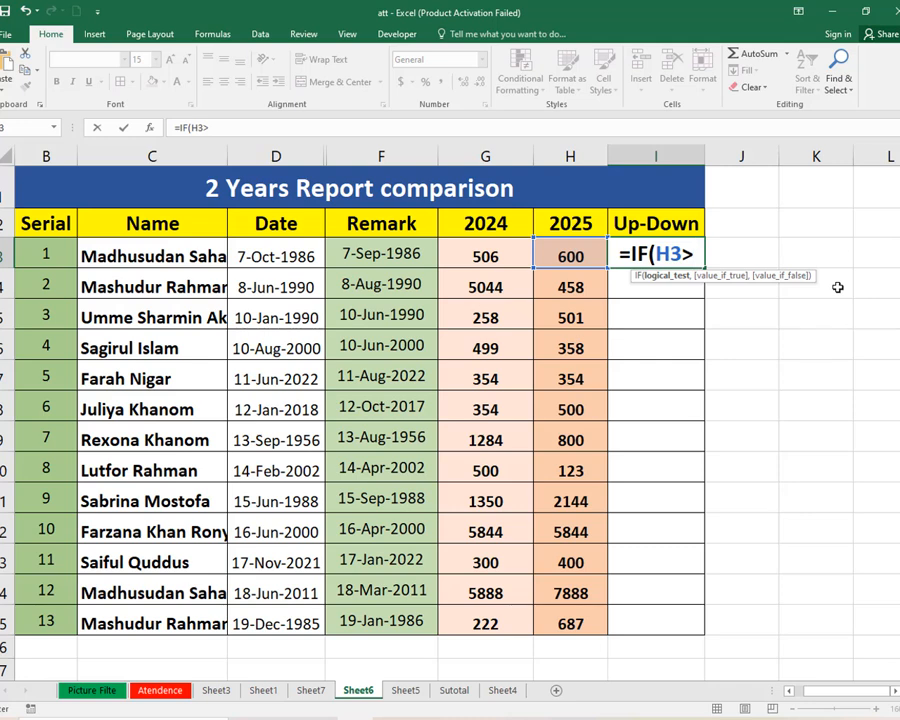
left_click(485, 258)
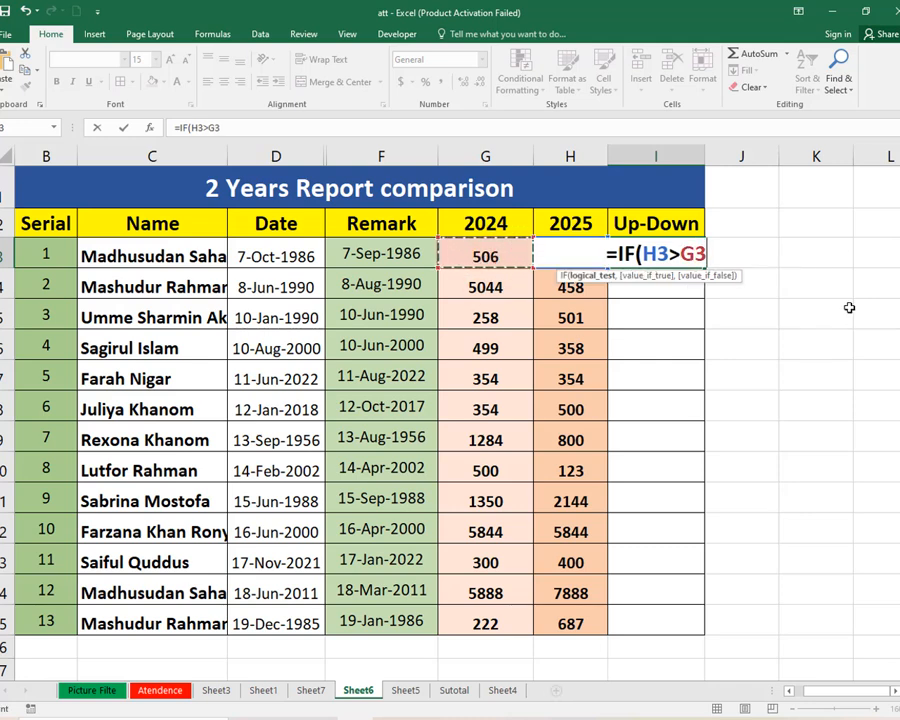
type(",")
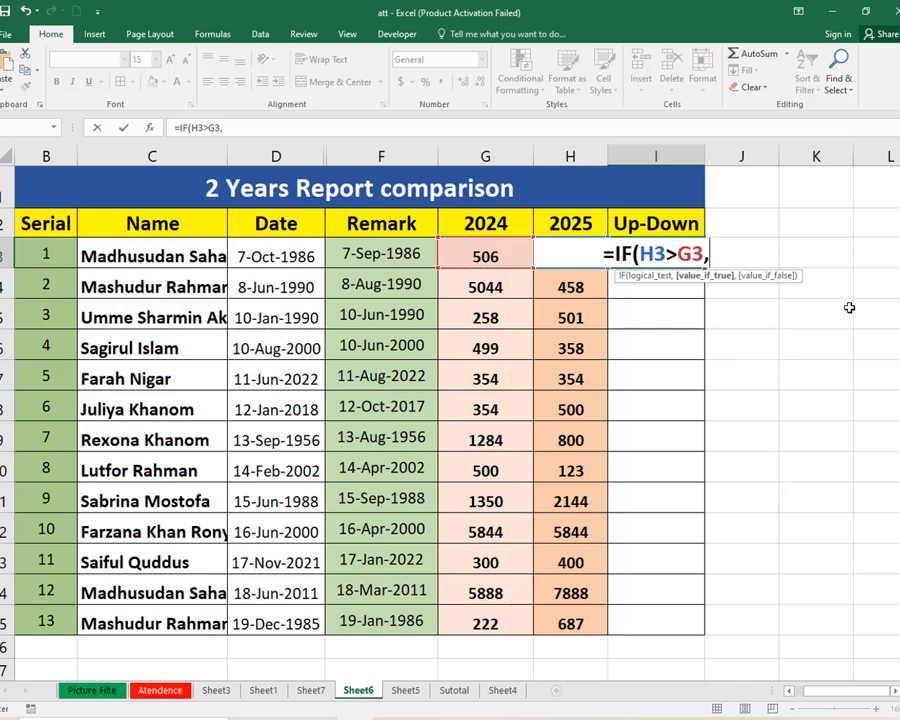
- Give the IF formula in I3 the text "Up" as its value if true
type("\"")
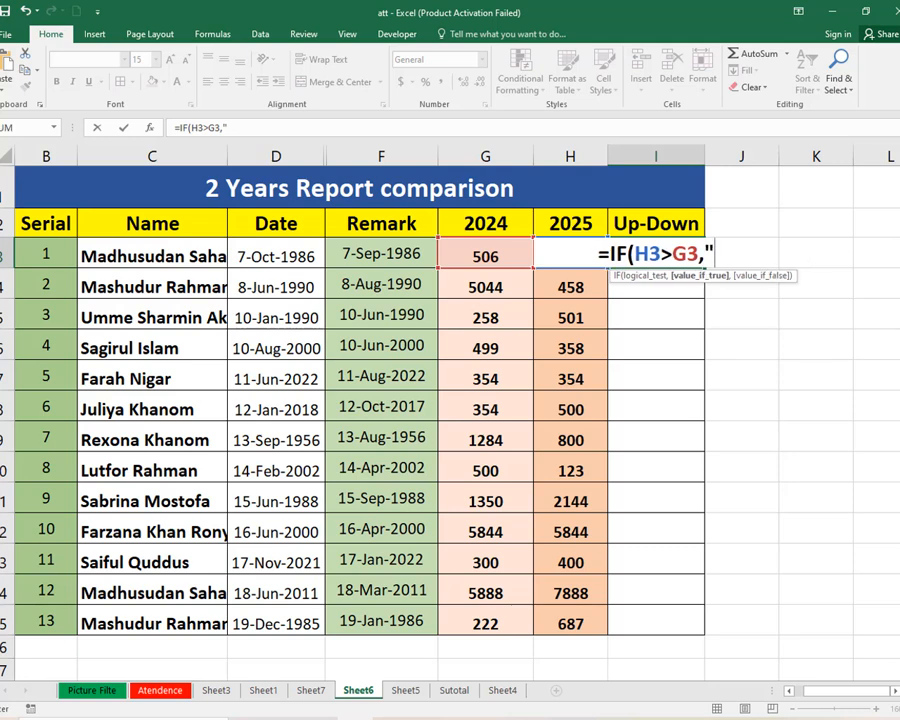
type("U")
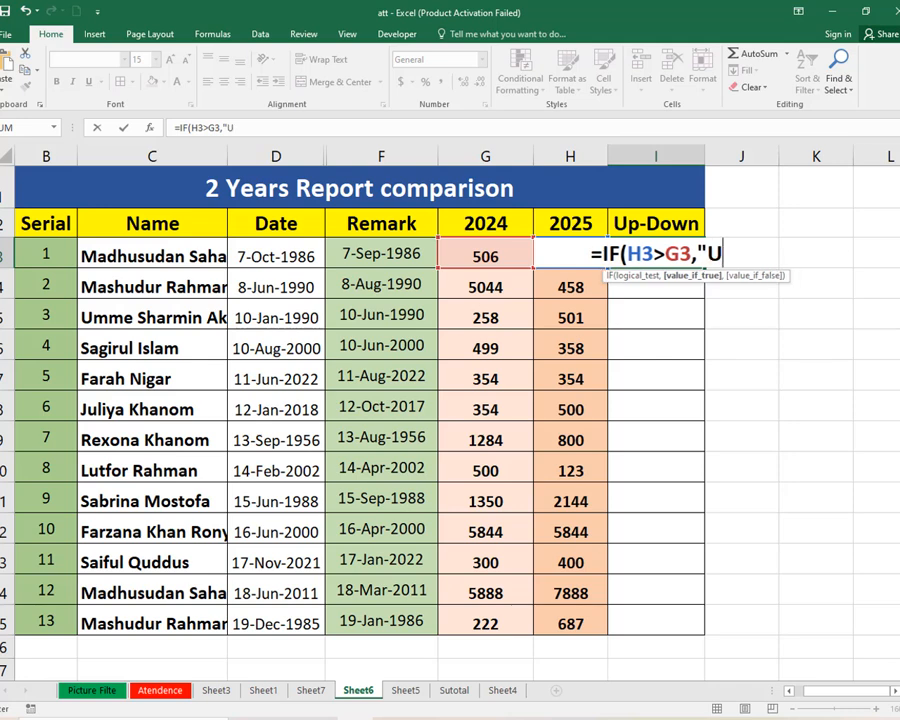
type("p")
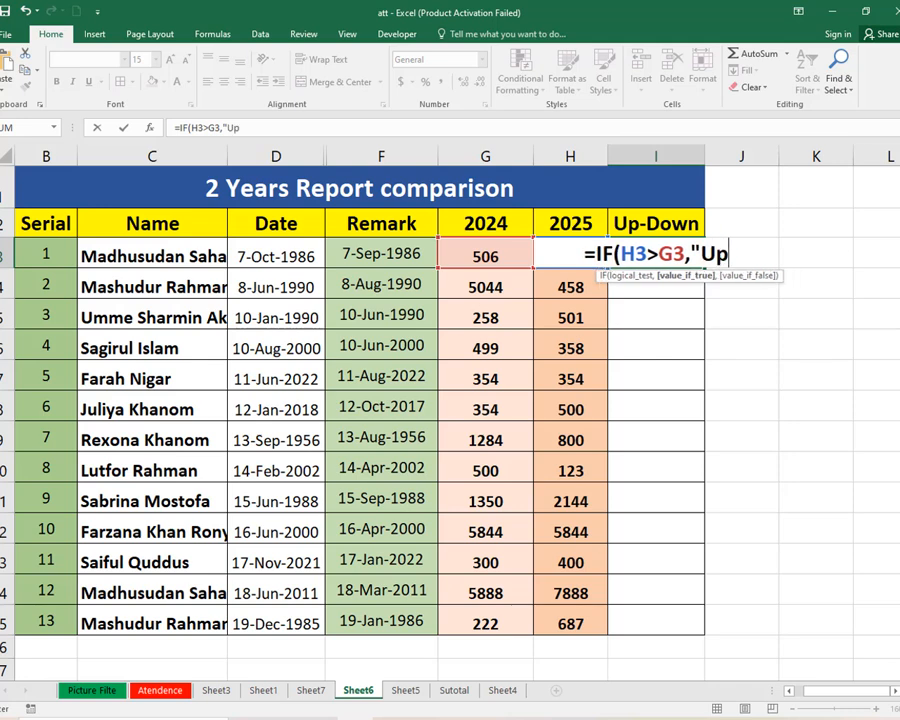
type("\"")
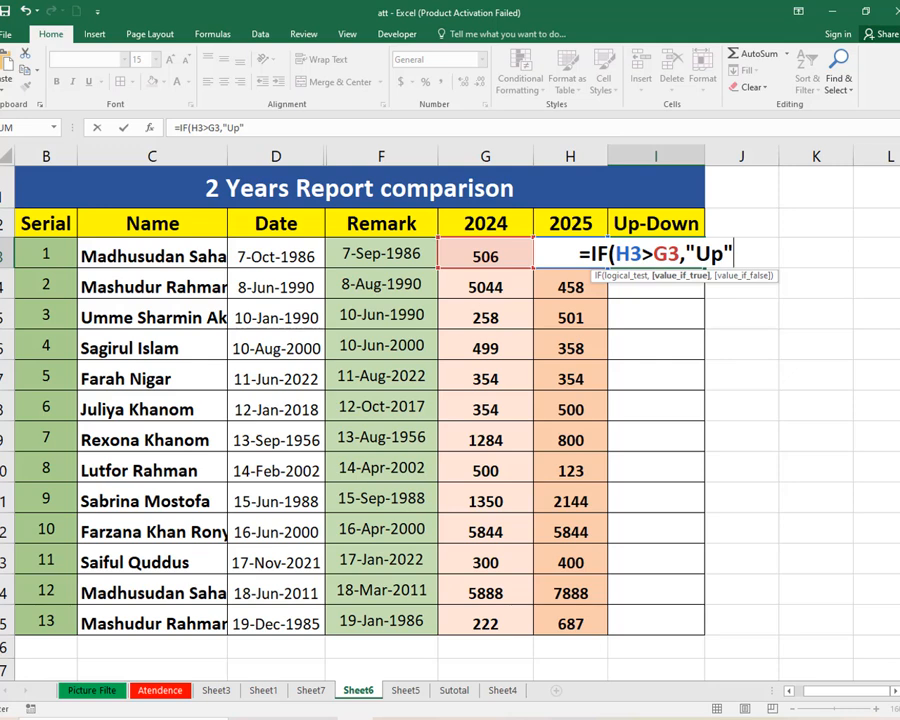
type(",")
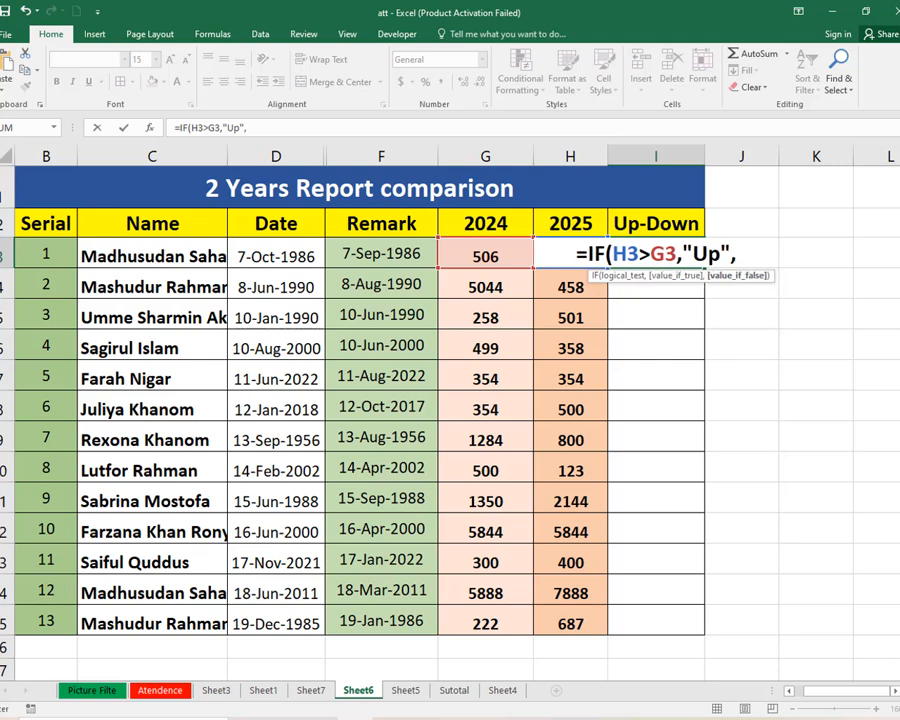
- Complete the I3 formula as =IF(H3>G3,"Up","Down"), accepting the proposed correction of the missing quotation mark
type("\"")
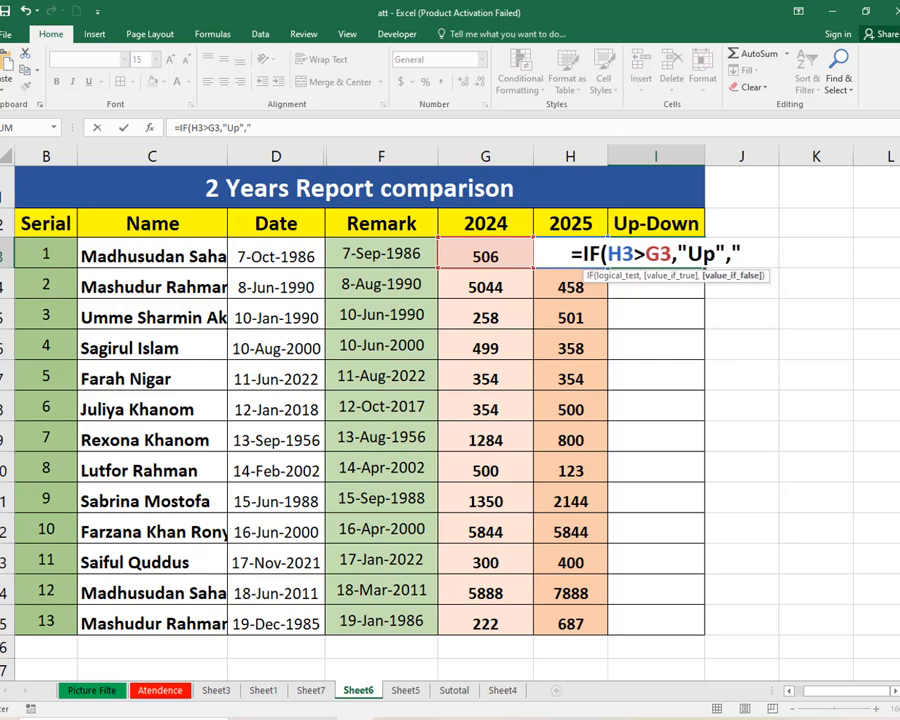
type("d")
key("BackSpace")
key("BackSpace")
type("Down")
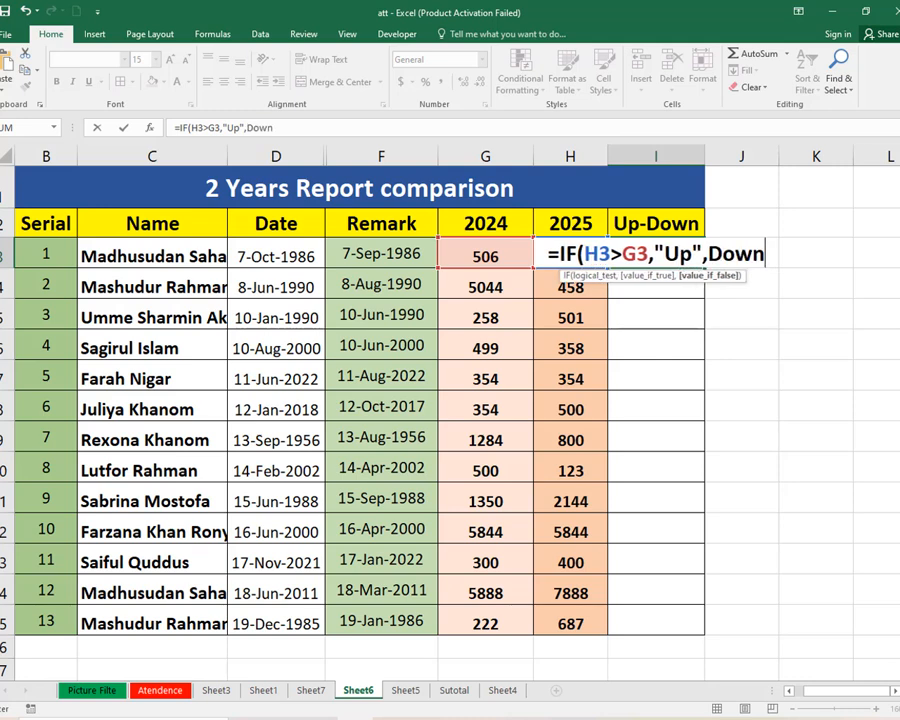
type("\"")
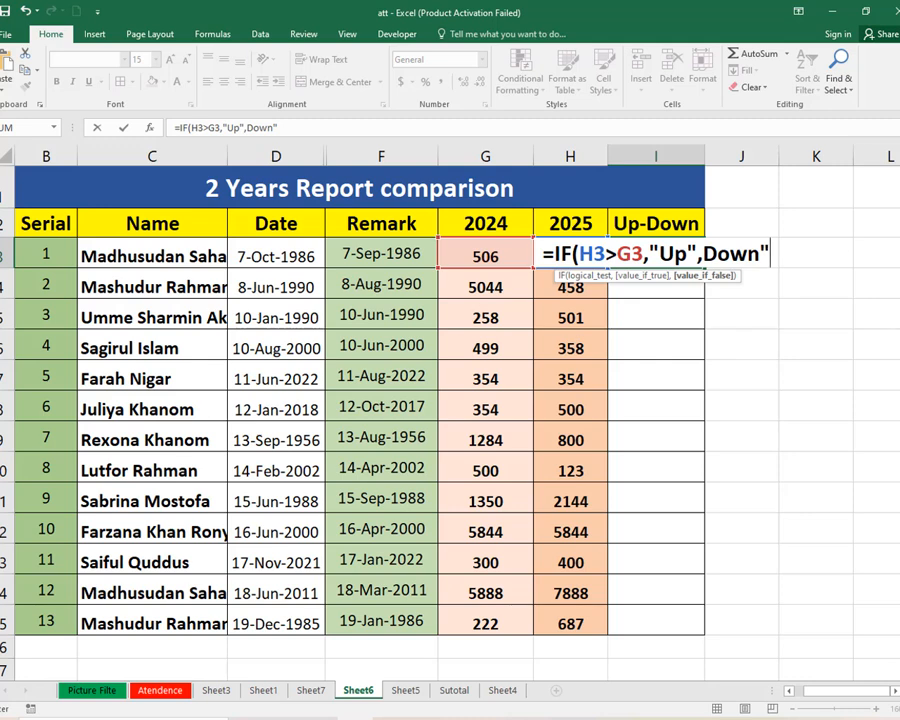
type(")")
key("Return")
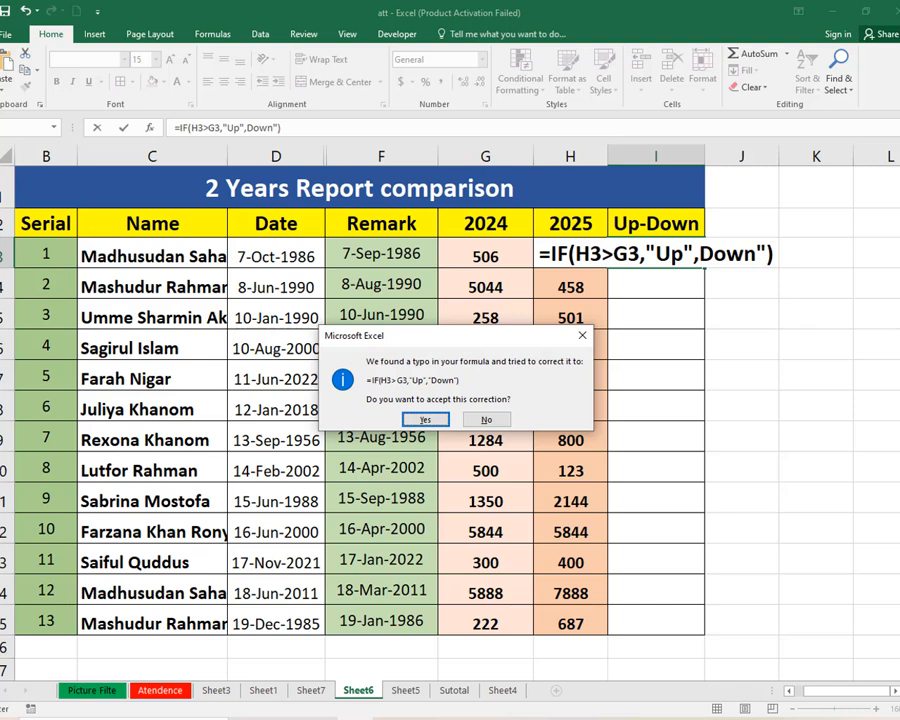
key("Return")
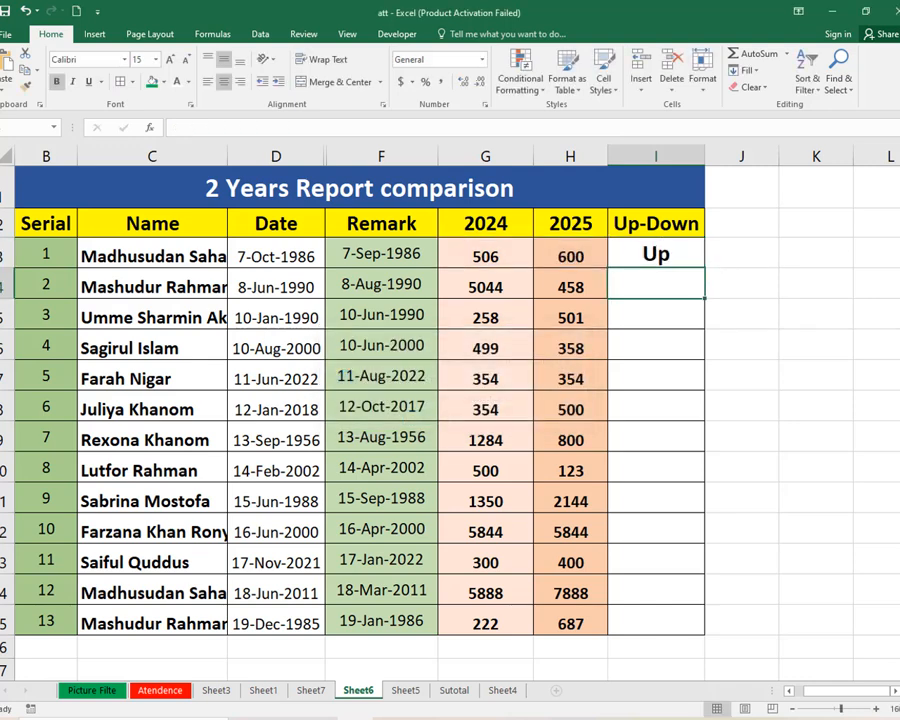
- Fill the Up-Down formula from I3 down through I15
left_click(648, 252)
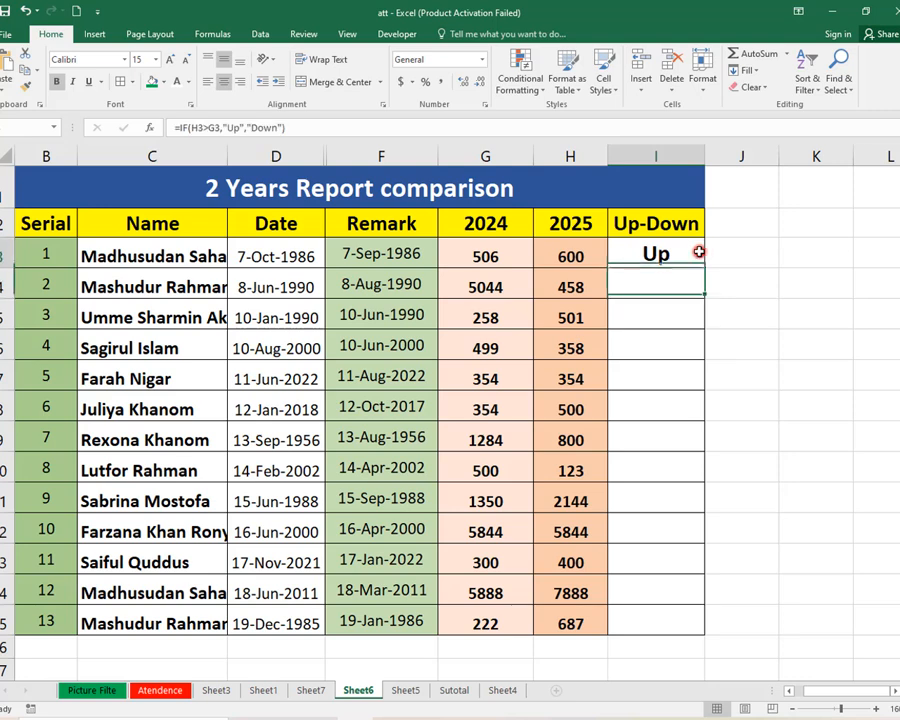
left_click_drag(707, 267, 683, 629)
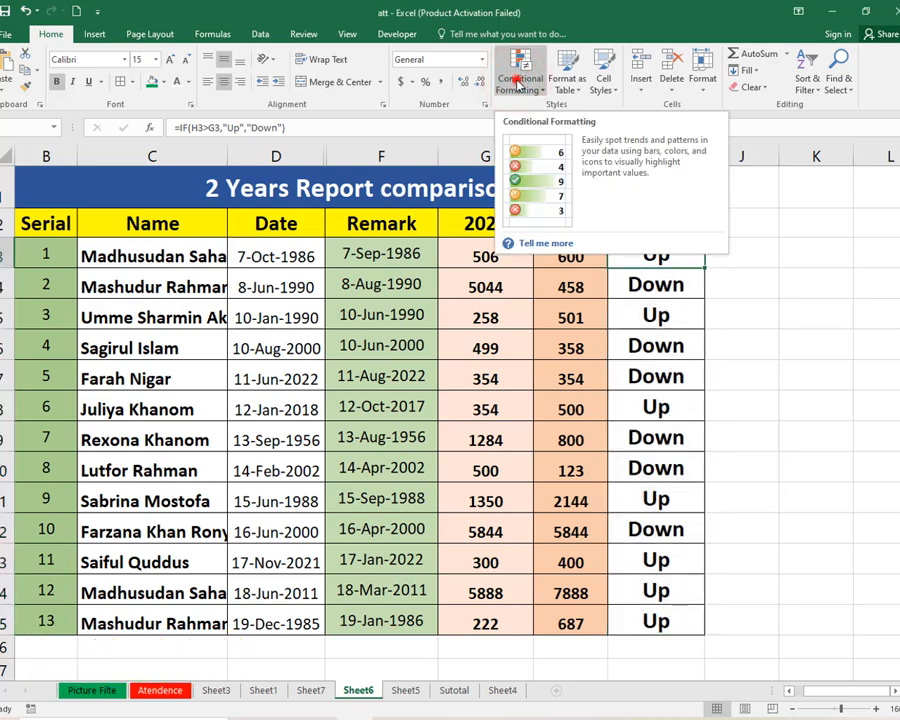
- Start a Text That Contains highlight rule on cell I3 for the text UP
left_click(517, 82)
mouse_move(575, 113)
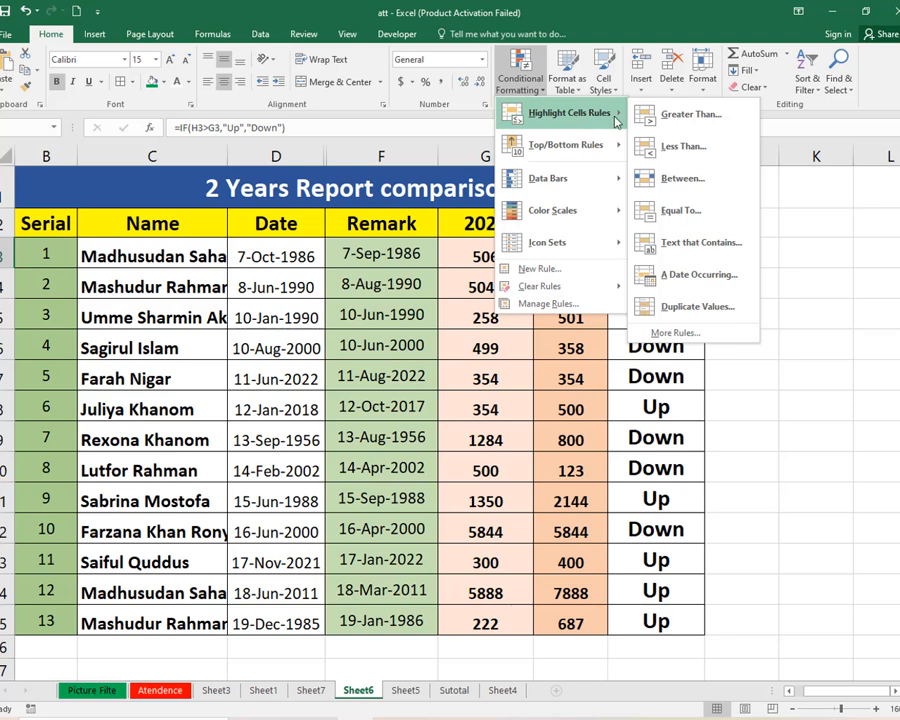
left_click(716, 255)
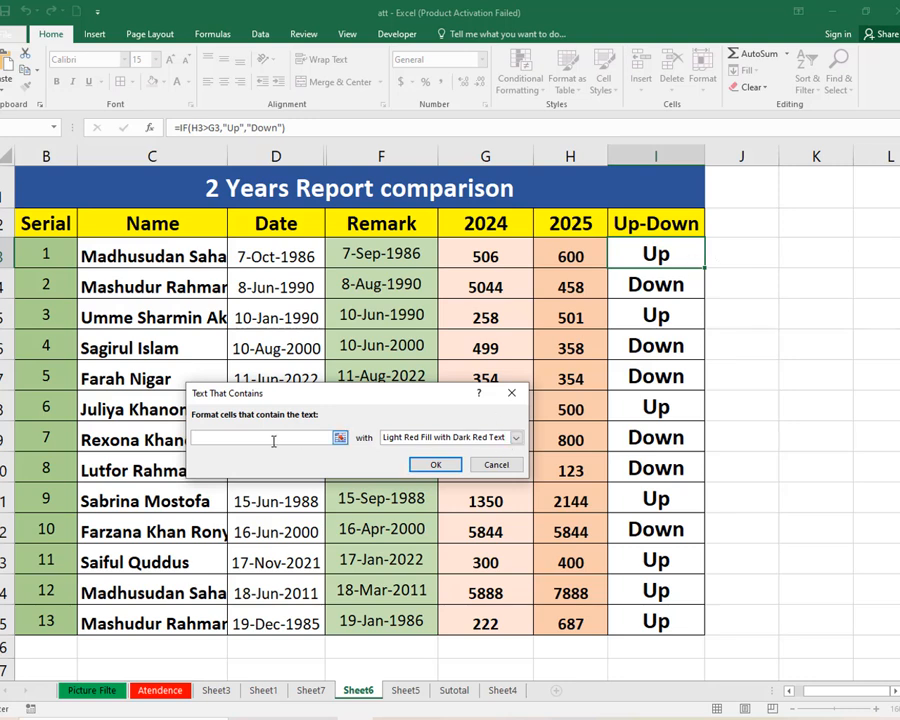
left_click(216, 438)
type("Up")
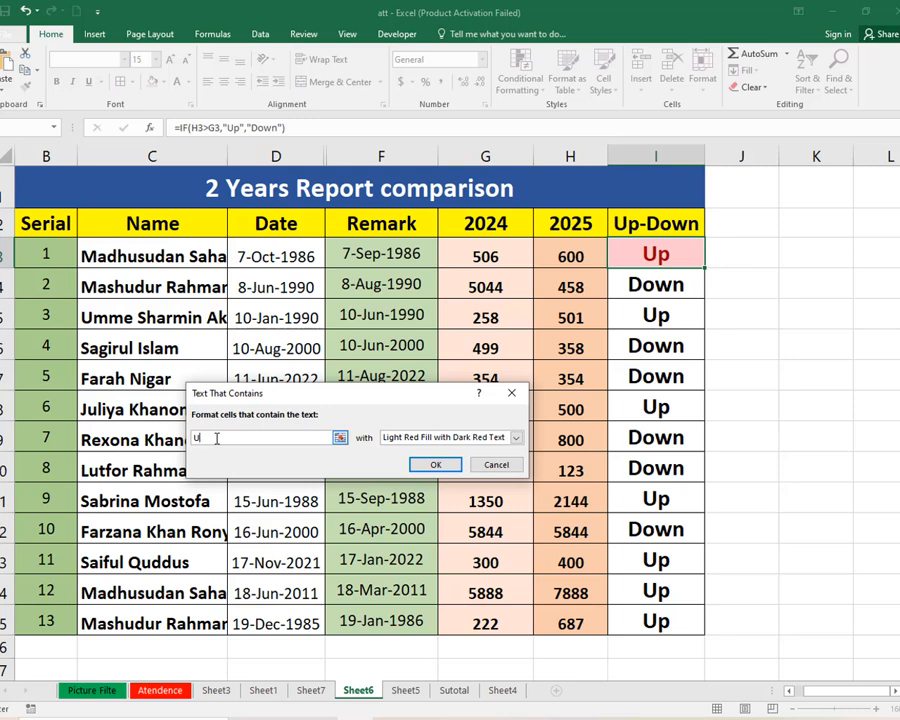
- Give the UP rule on I3 a custom format with a solid green fill and apply it
left_click(516, 438)
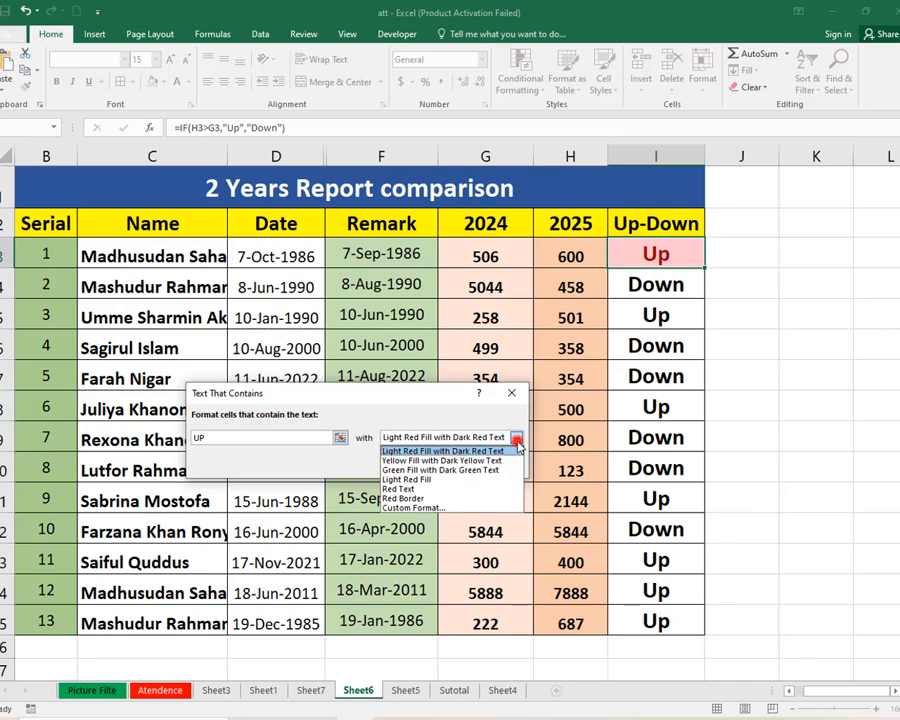
left_click(420, 508)
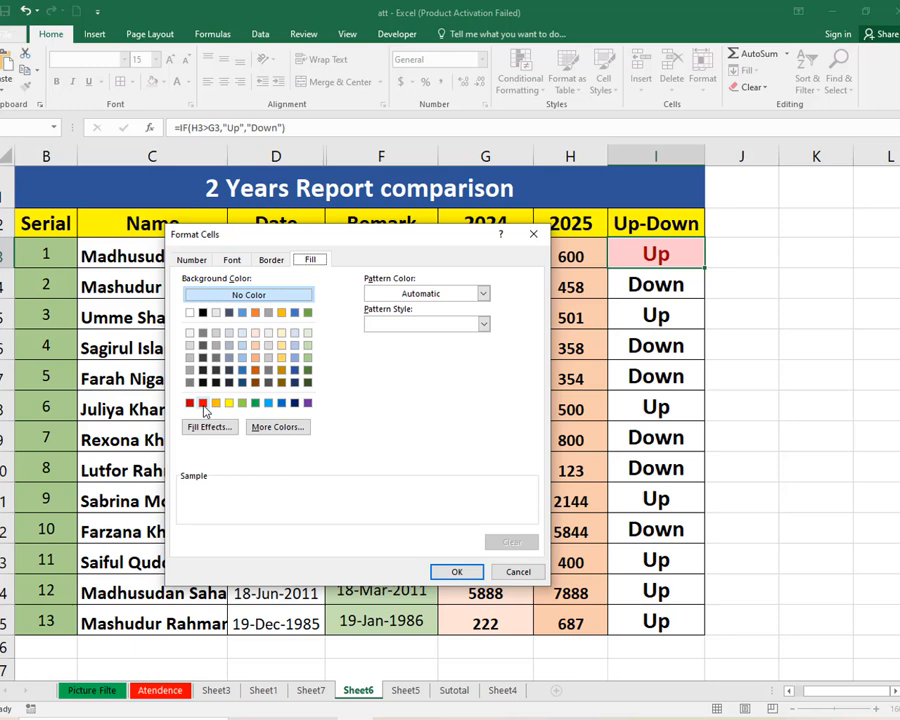
left_click(256, 404)
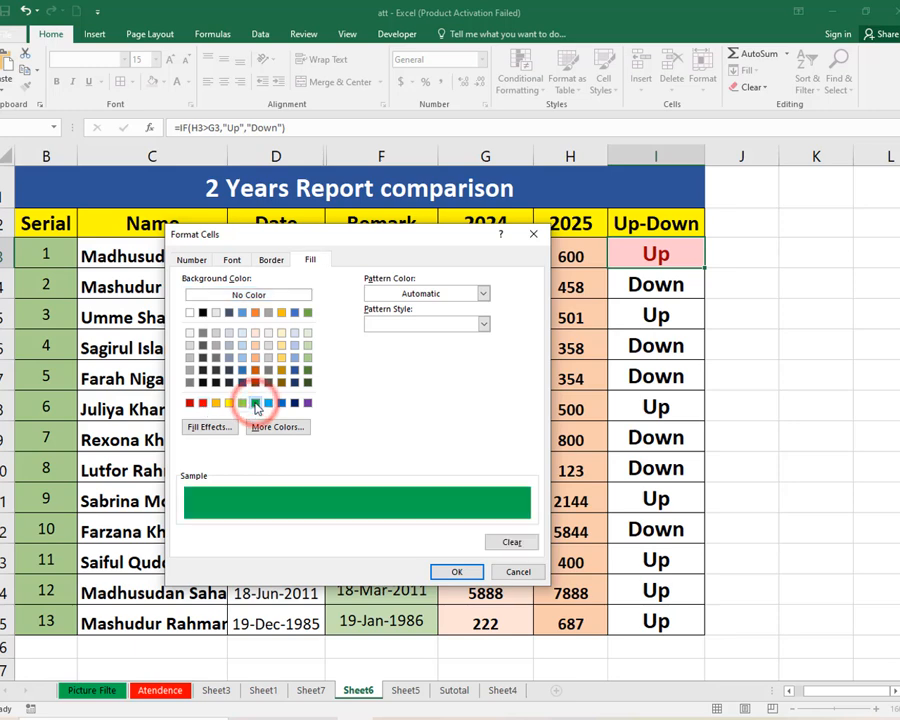
left_click(460, 573)
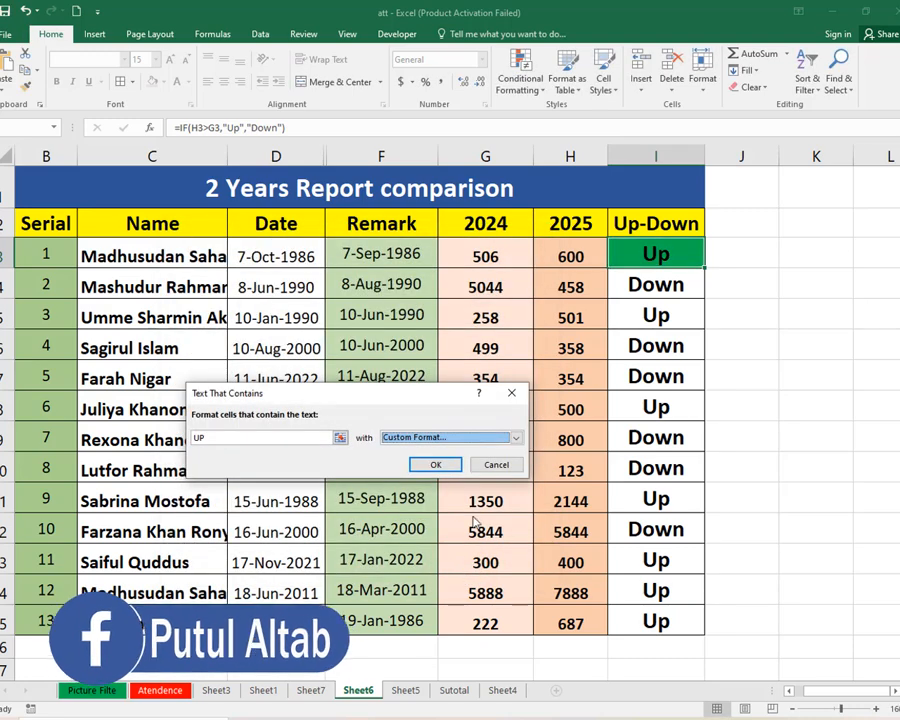
left_click(449, 466)
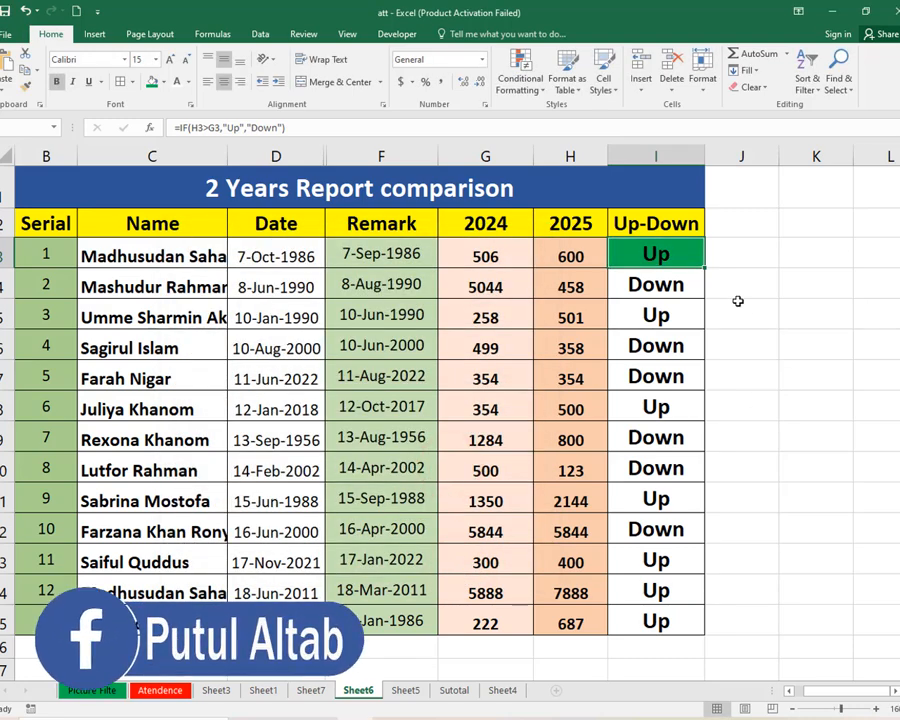
- Start a Text That Contains highlight rule on the Up-Down results I3:I15 for the text Up
left_click_drag(662, 254, 667, 413)
left_click_drag(656, 613, 657, 617)
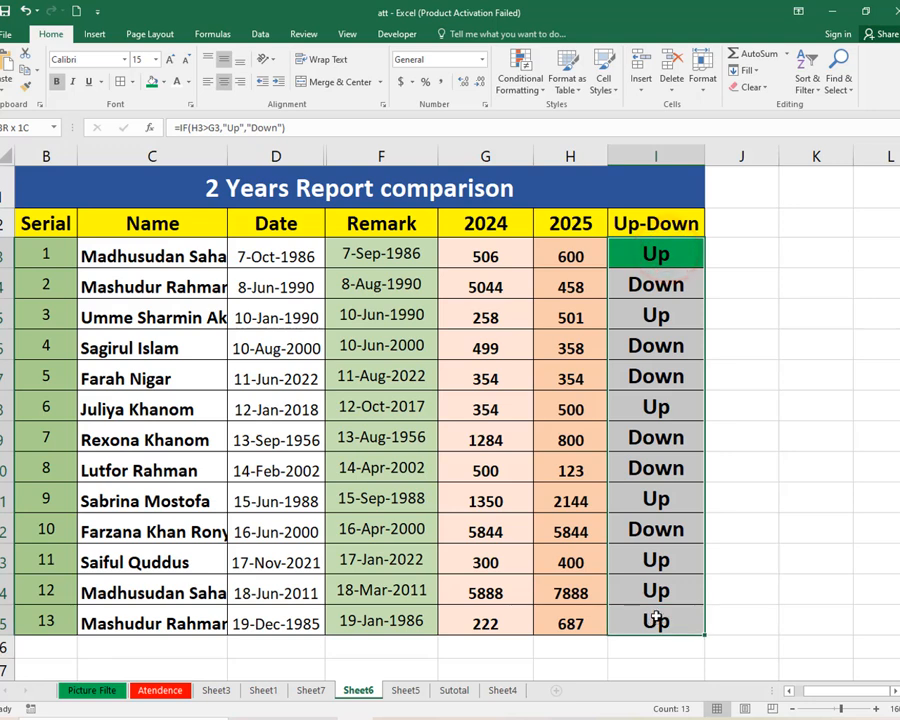
left_click(522, 72)
mouse_move(603, 114)
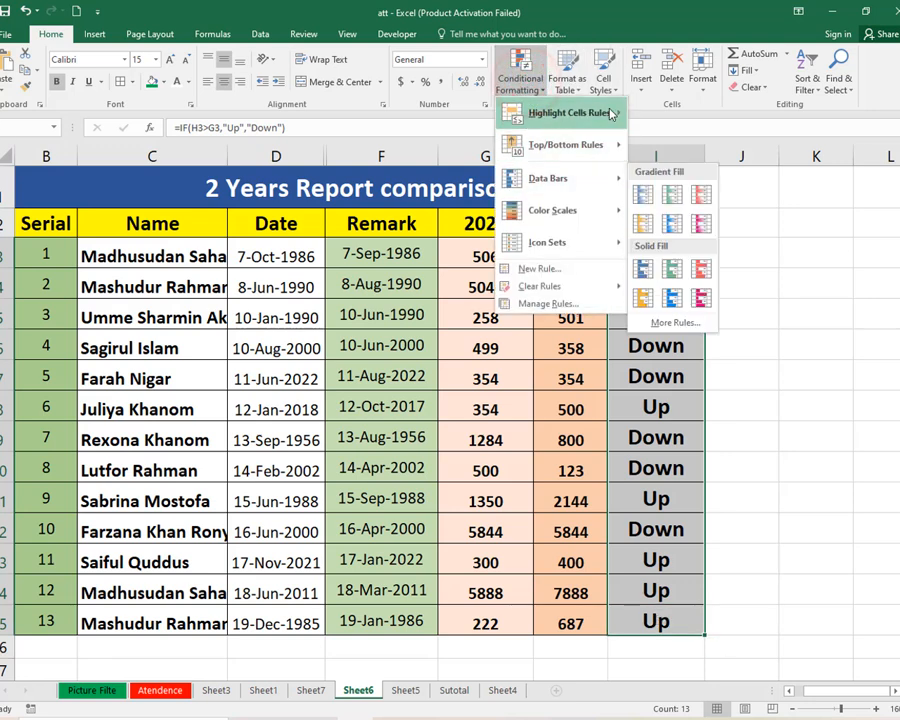
left_click(702, 243)
key("BackSpace")
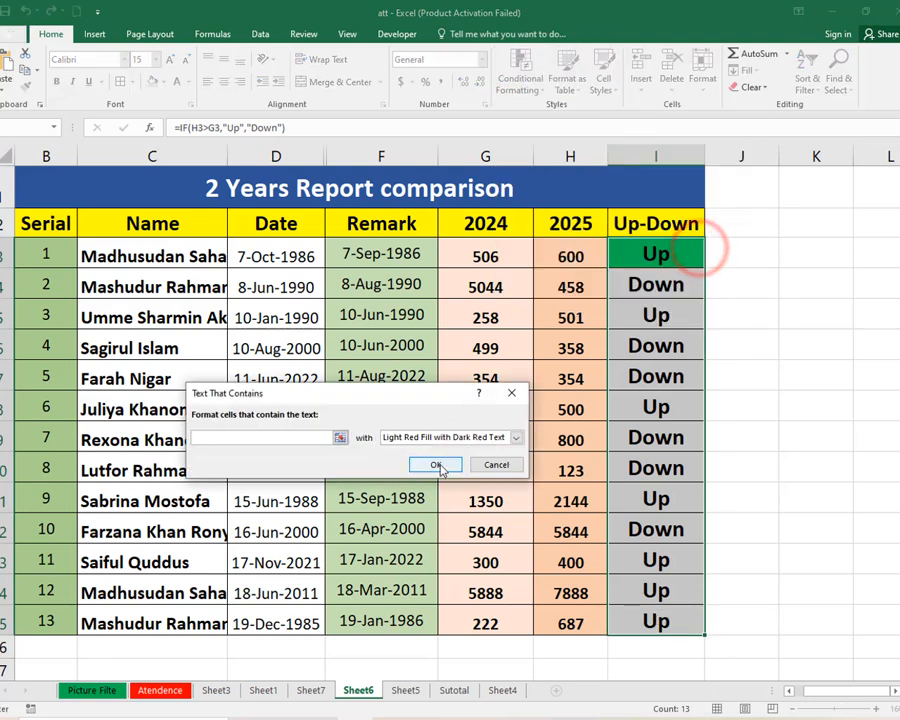
type("Up")
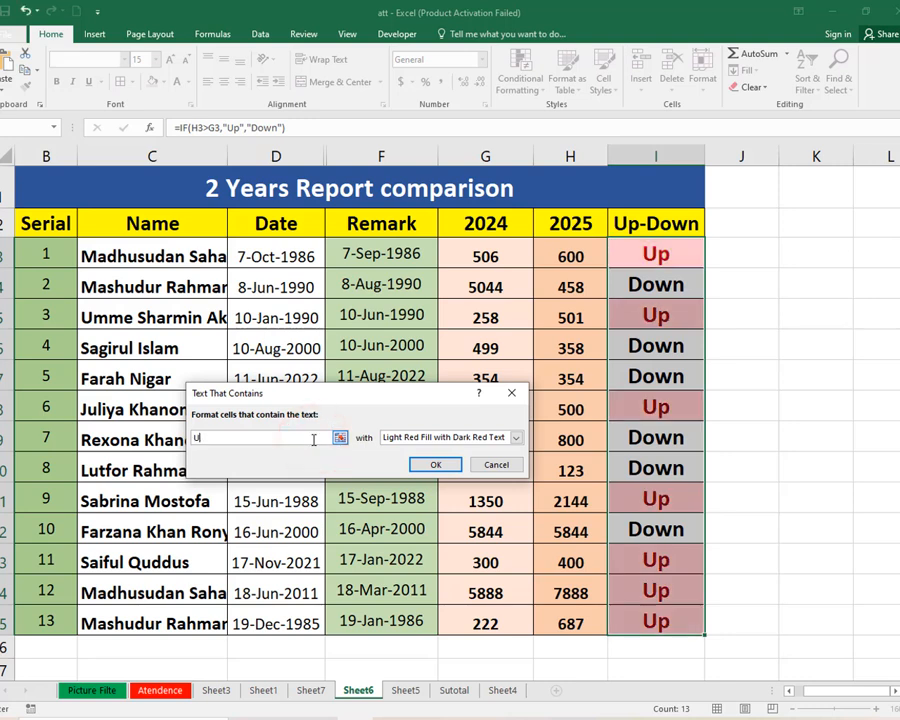
- Give the Up rule on I3:I15 a custom format with a solid green fill and apply it
left_click(513, 440)
left_click(440, 506)
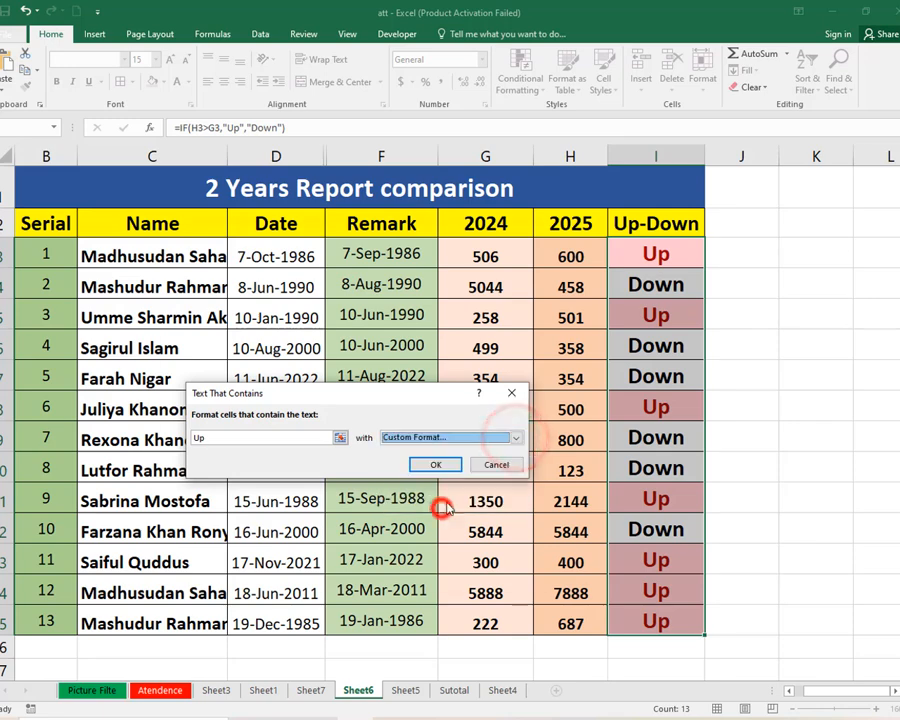
left_click(256, 402)
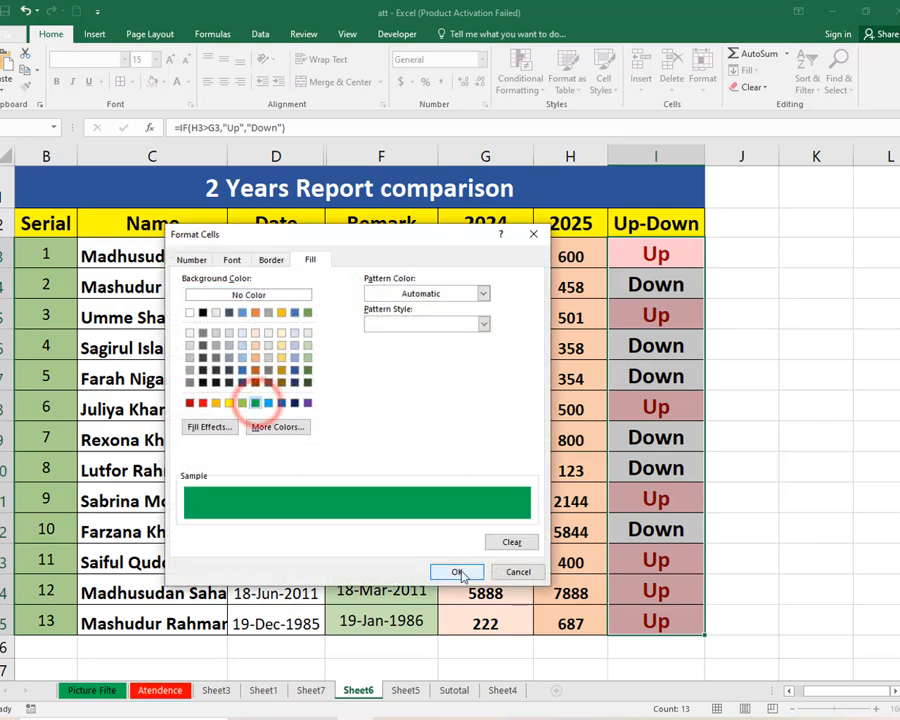
left_click(458, 572)
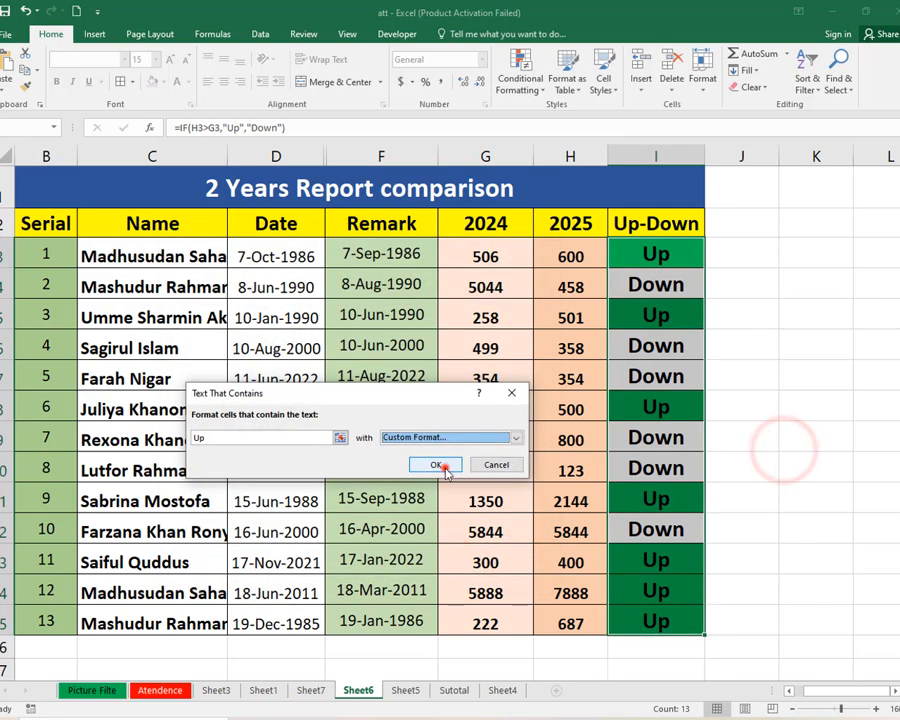
left_click(445, 465)
left_click(812, 435)
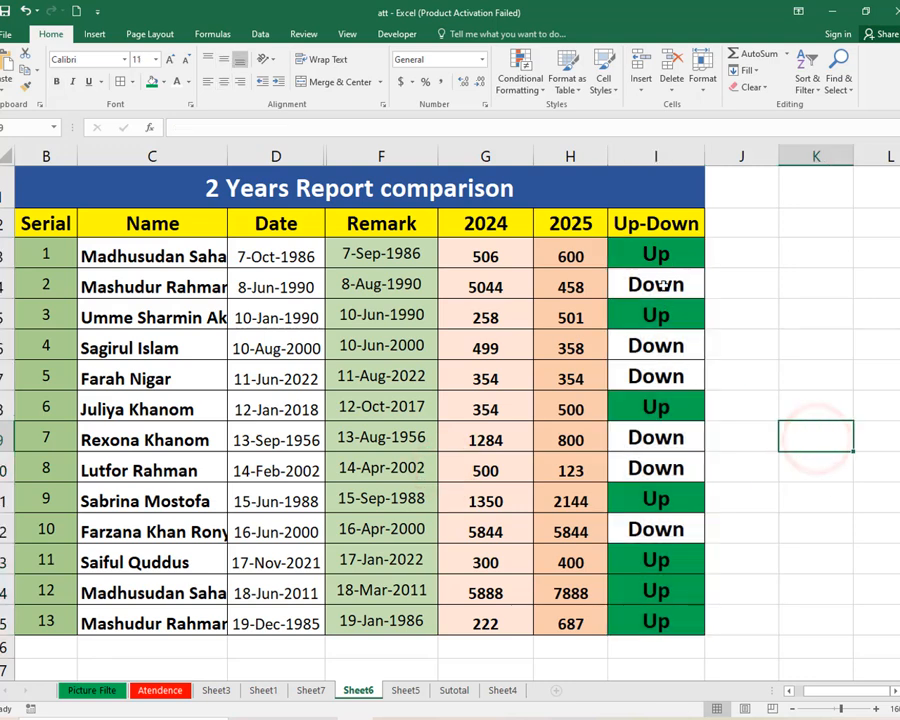
- Add a Text That Contains rule to I3:I15 that formats Down with Light Red Fill with Dark Red Text
left_click_drag(675, 254, 675, 614)
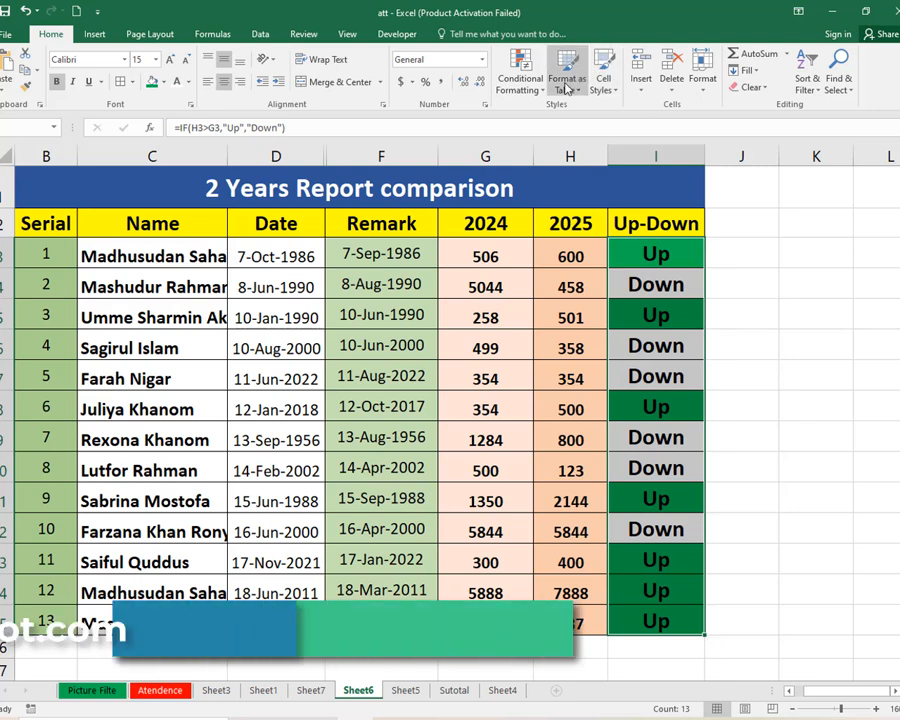
left_click(520, 75)
mouse_move(575, 113)
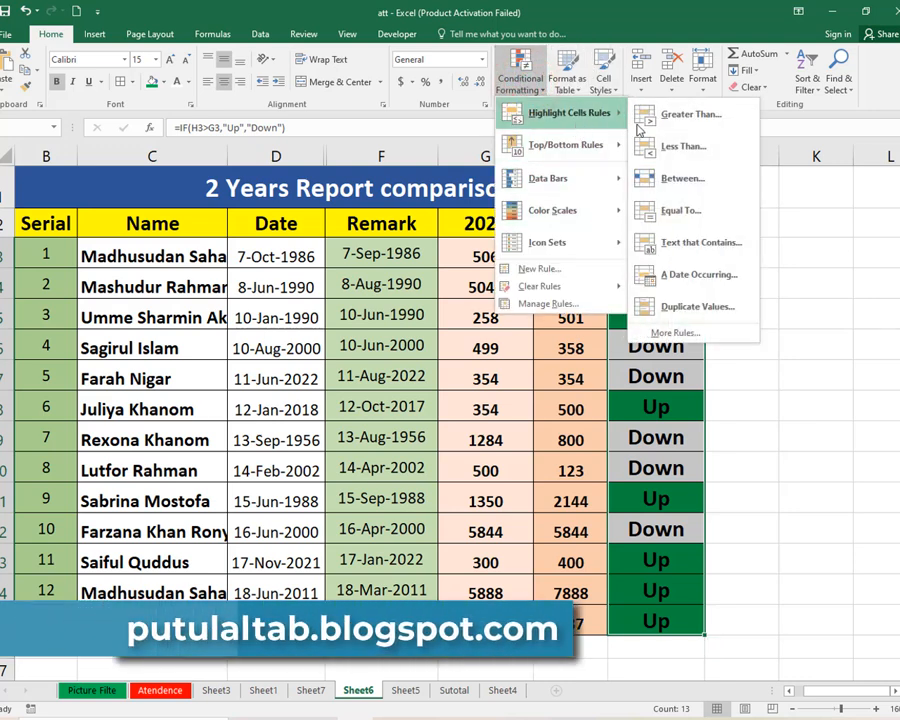
left_click(700, 245)
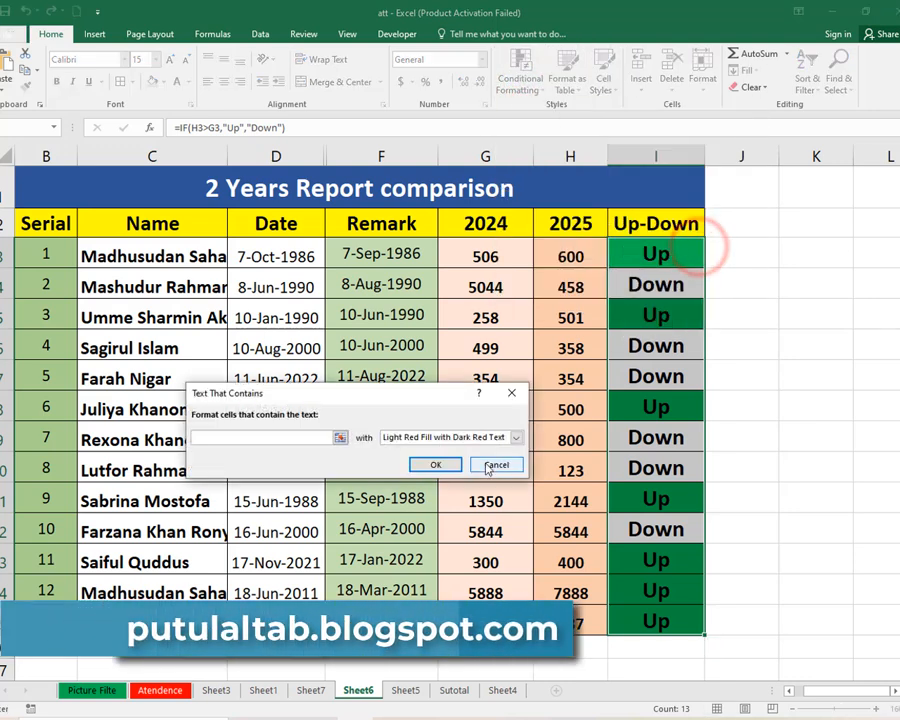
left_click(316, 437)
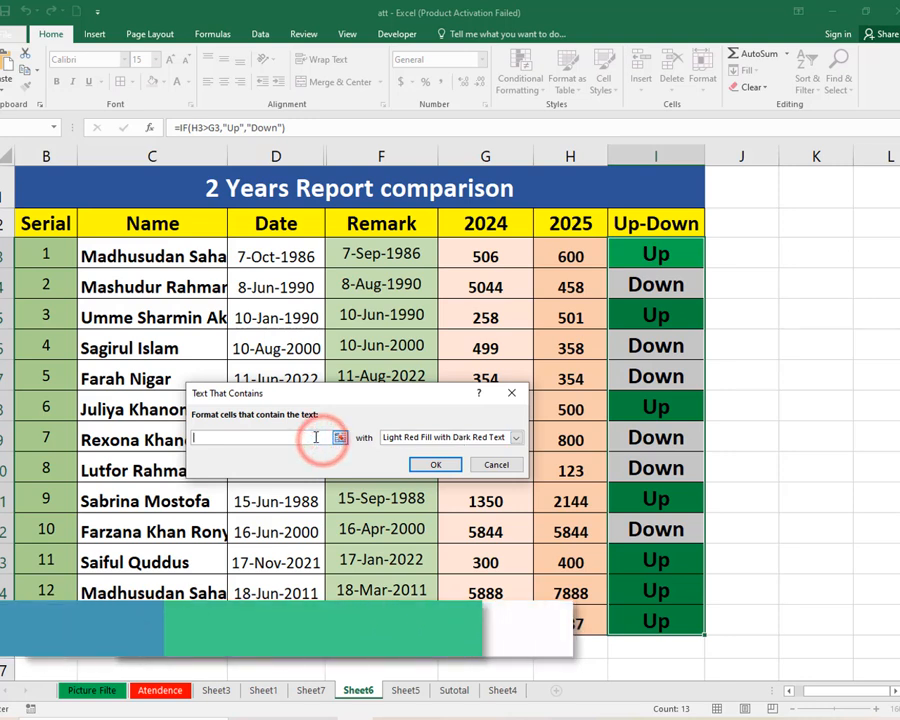
type("Down")
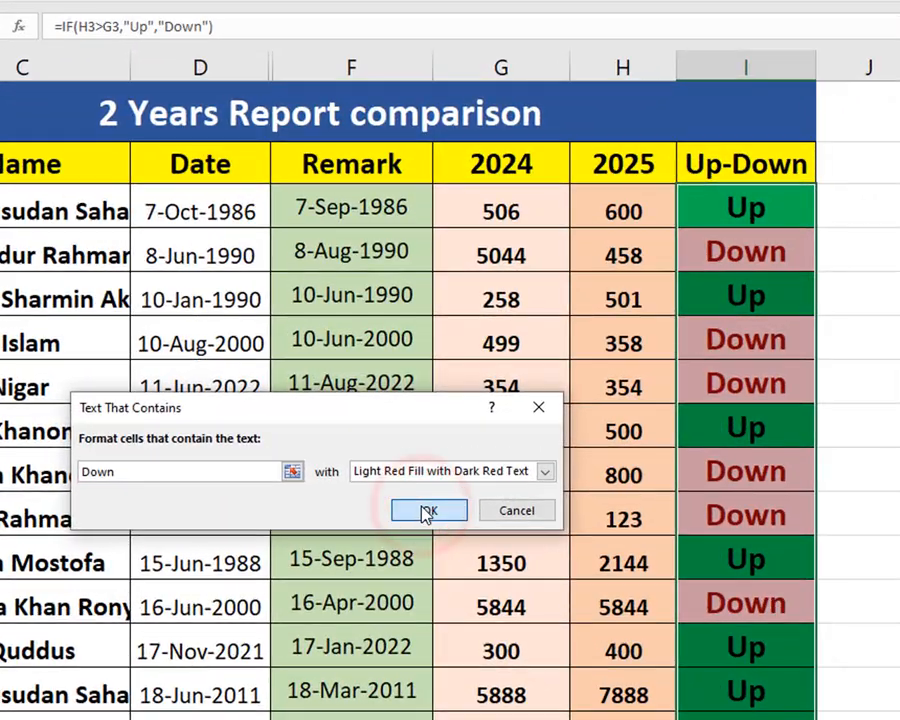
left_click(430, 465)
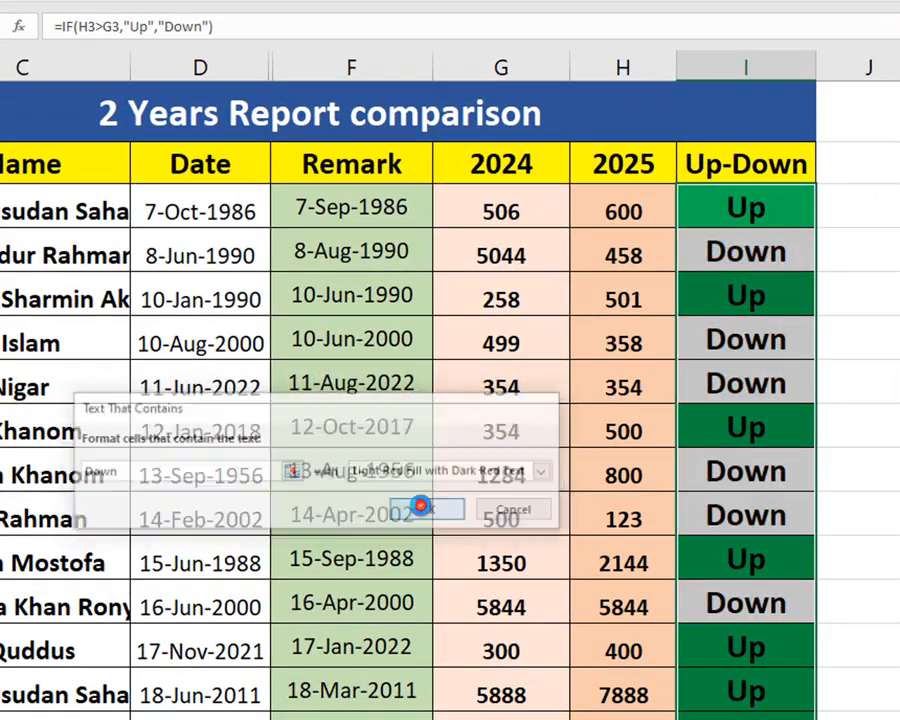
left_click(886, 502)
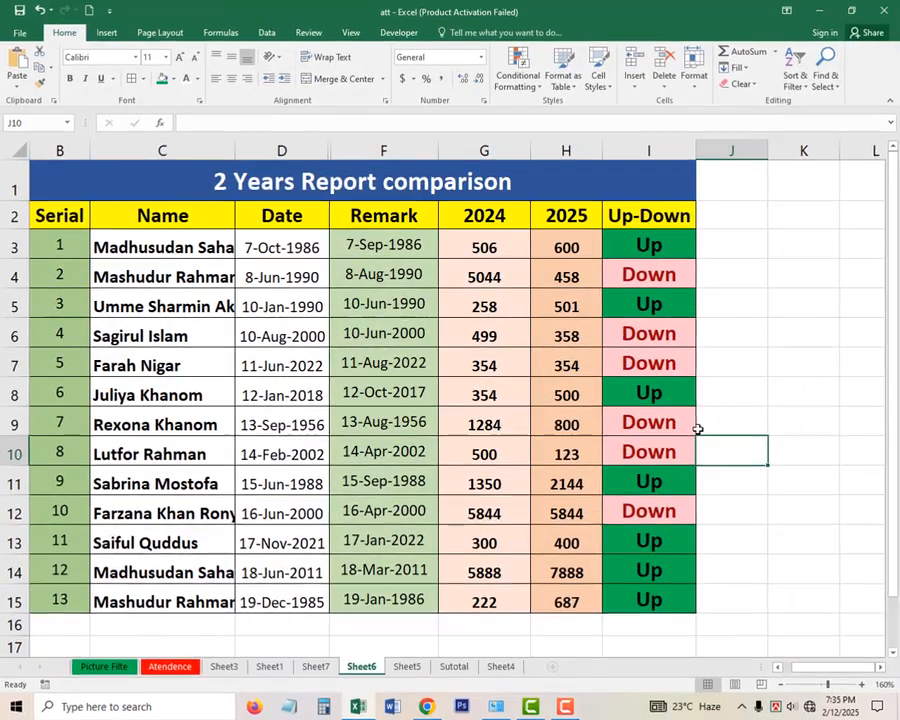
- Set the font colour of the Up-Down results in I3:I15 to white
left_click_drag(661, 245, 685, 599)
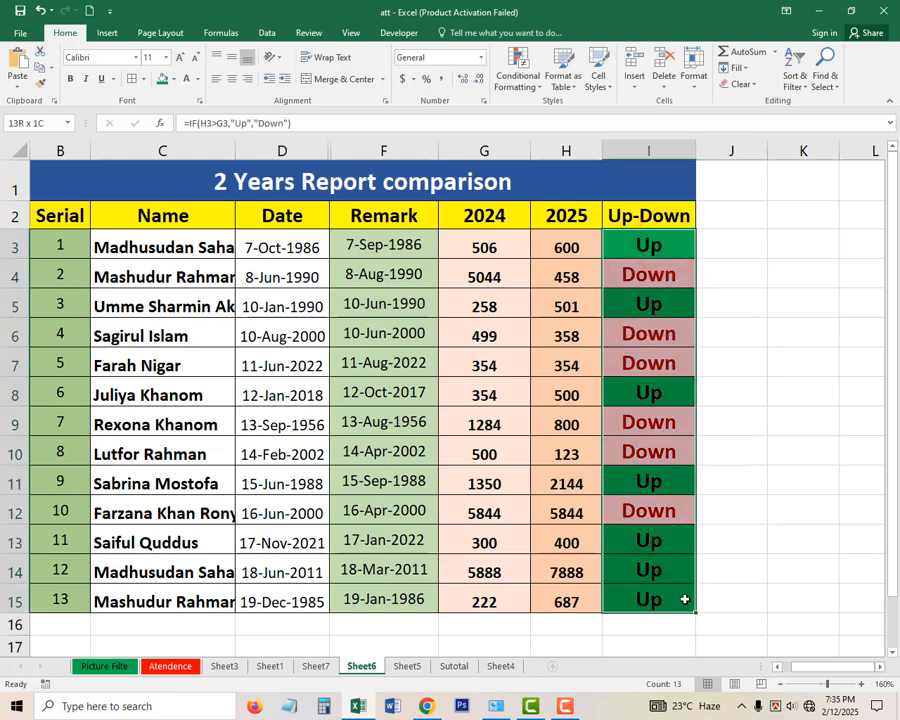
left_click(199, 80)
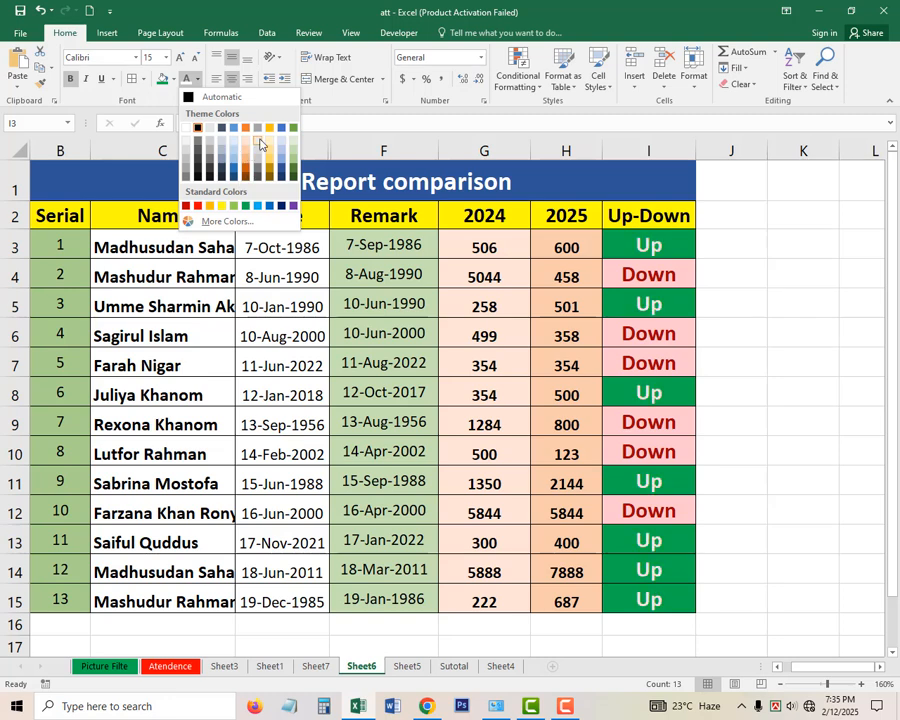
left_click(188, 128)
left_click(814, 368)
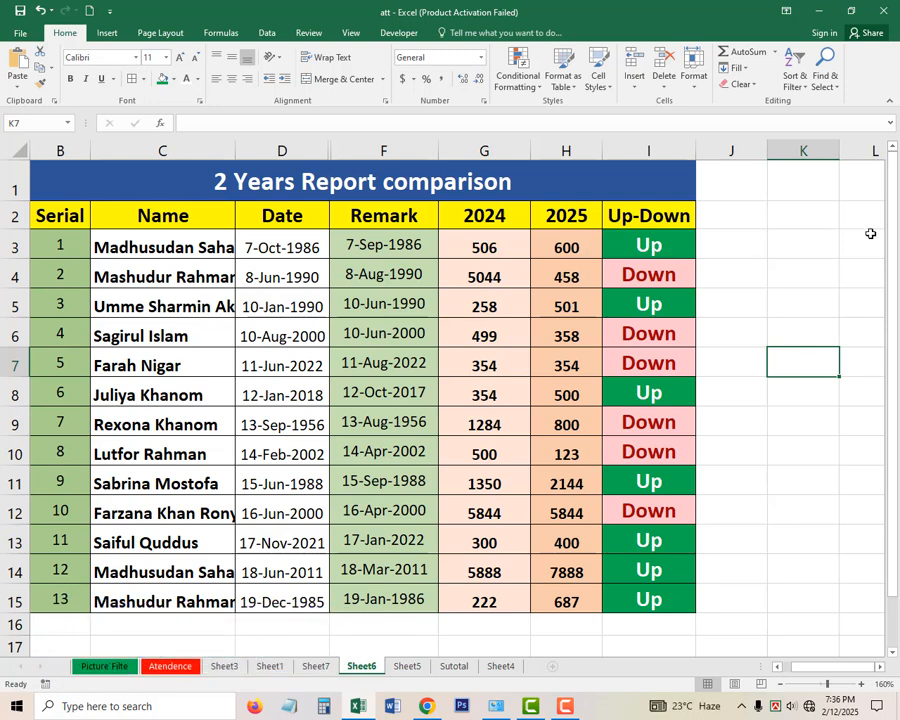
- Look at the Atendence sheet and Sheet3
left_click(165, 668)
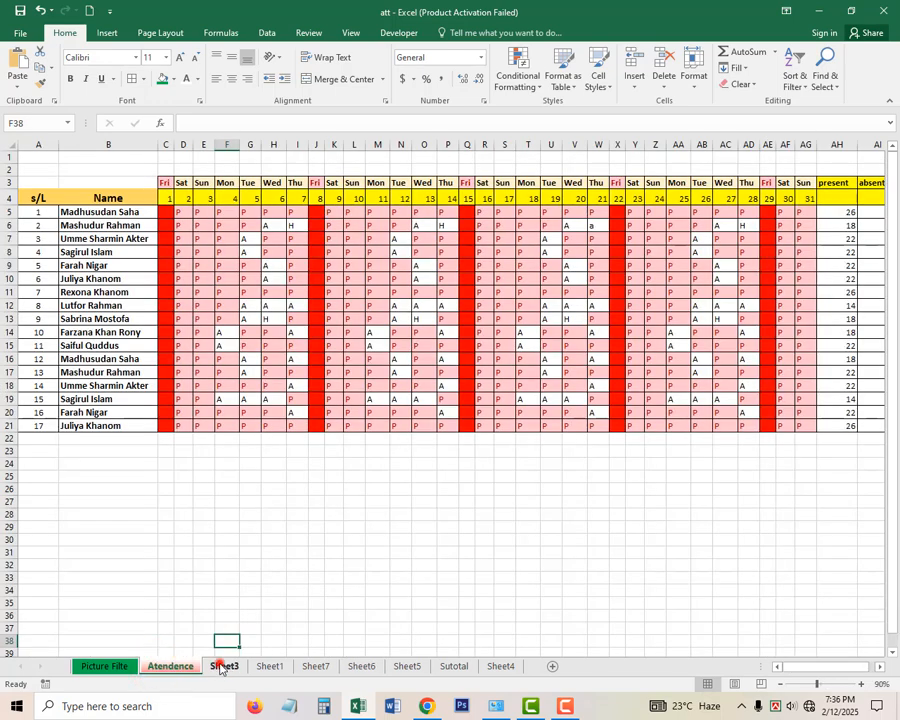
left_click(221, 666)
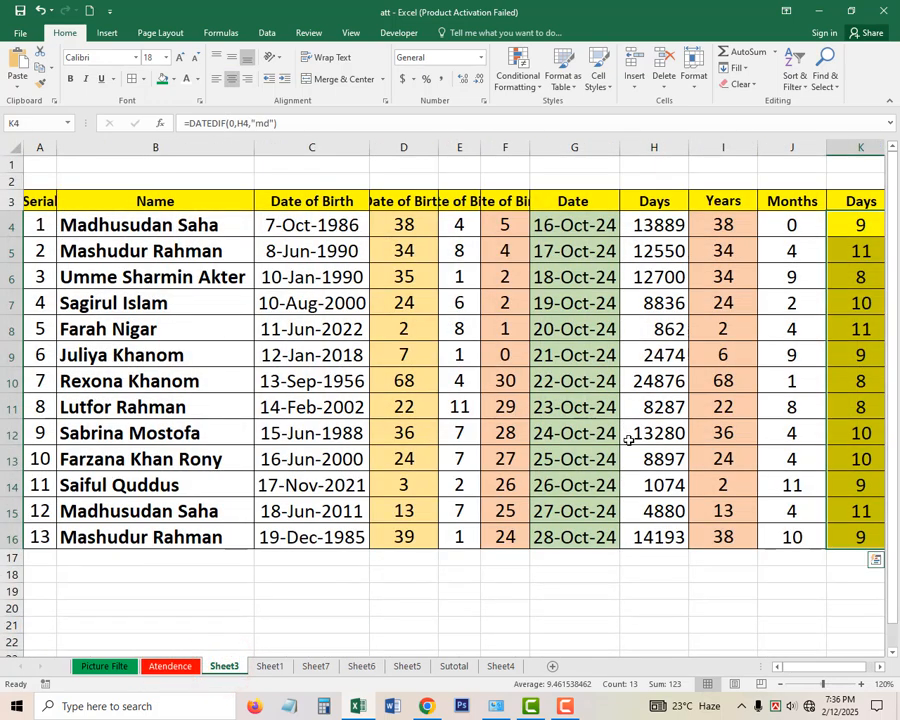